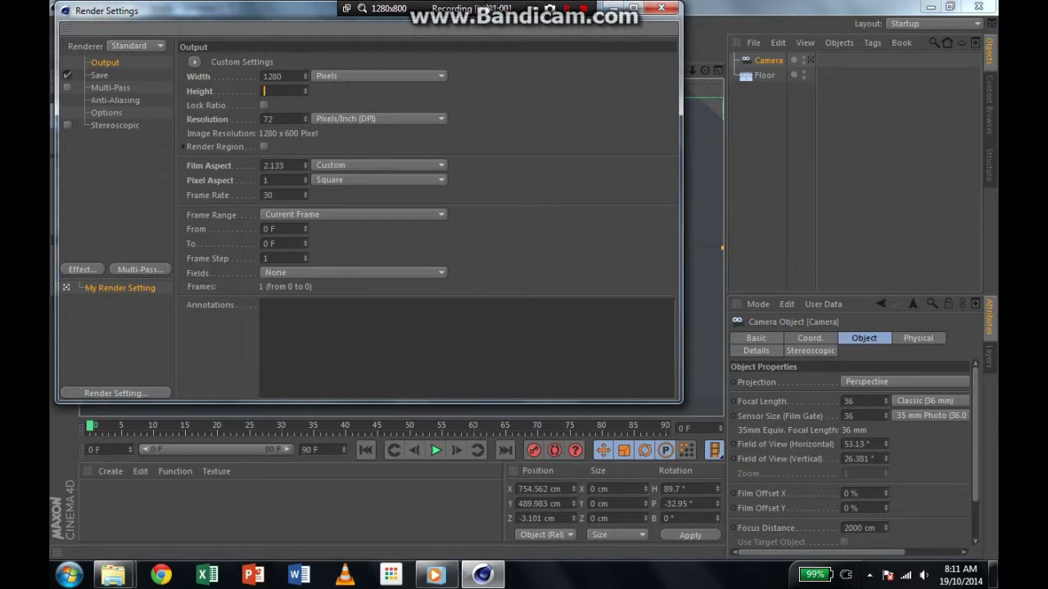
Step: Set the render height to 720 pixels and choose the film aspect and frame range for the output
left_click(305, 122)
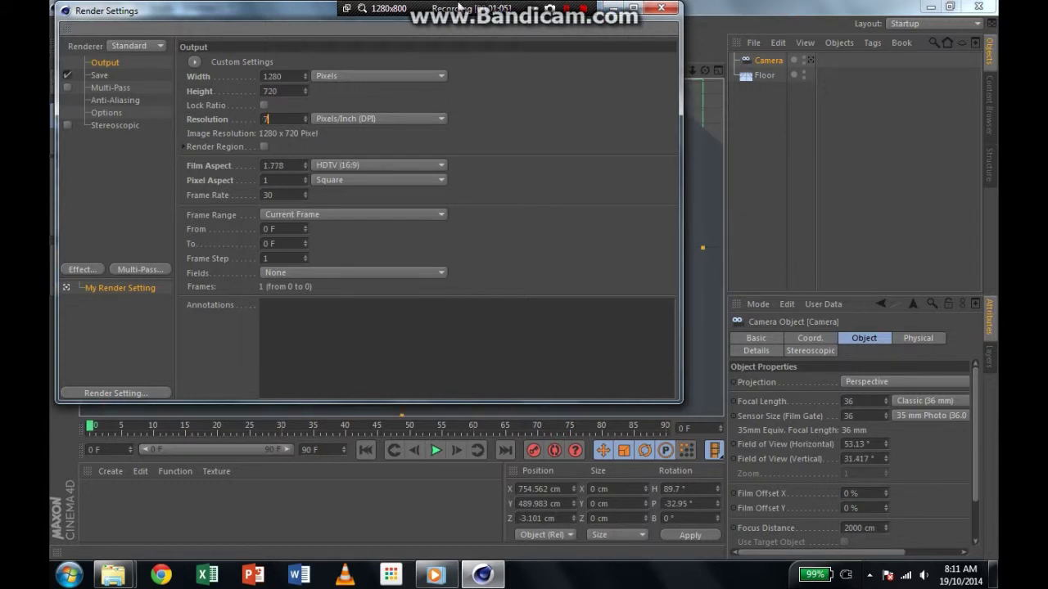
left_click(336, 163)
left_click(337, 224)
left_click(338, 215)
left_click(324, 274)
Step: Set the rendered output to save as "Second intro" in the C4D Projects folder
left_click(109, 76)
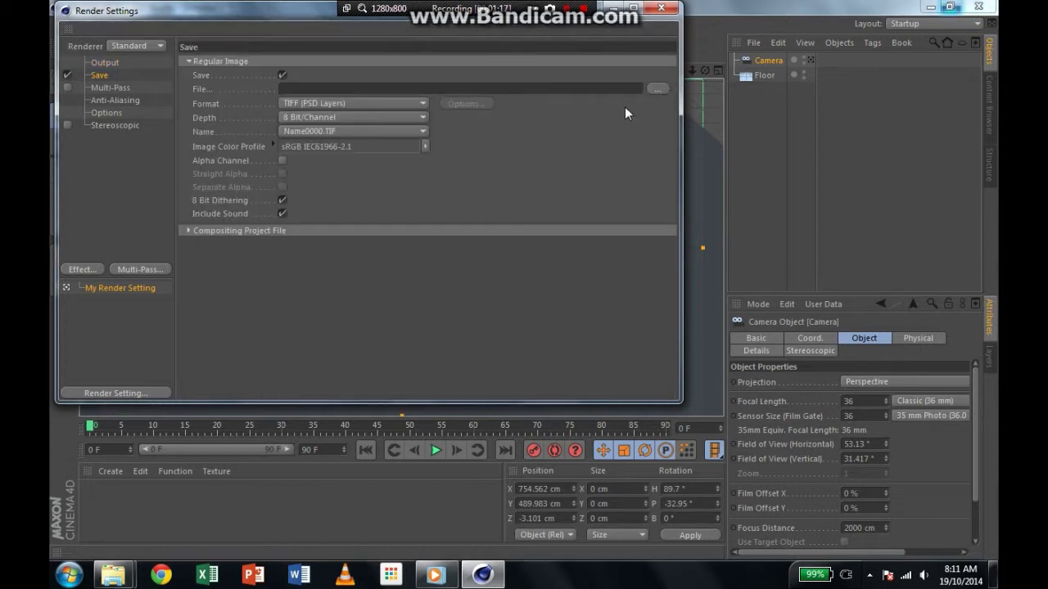
left_click(657, 89)
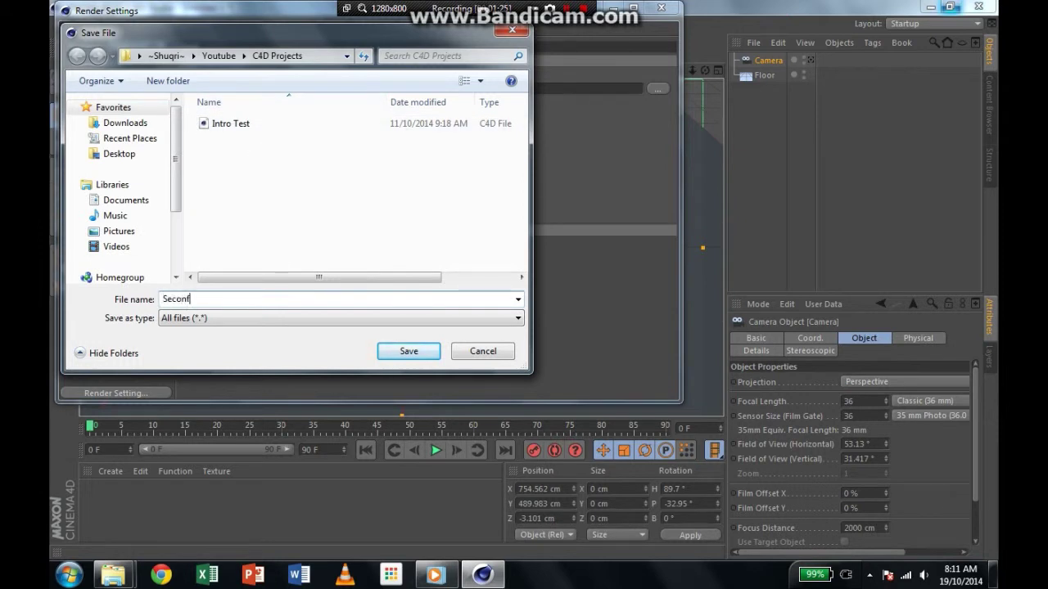
type("Second intor")
key("BackSpace")
key("BackSpace")
type("ro")
key("Return")
Step: Set the save format to AVI Movie and configure its format options in the render settings
left_click(386, 103)
left_click(340, 372)
left_click(386, 103)
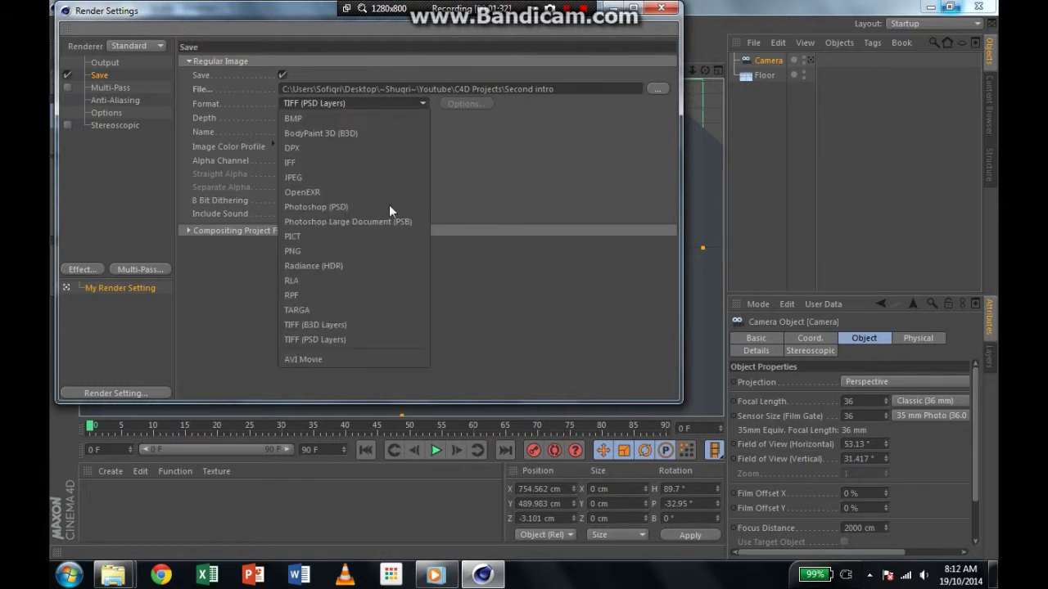
left_click(371, 357)
left_click(465, 103)
left_click(194, 86)
scroll(139, 131, "down", 1)
left_click(174, 139)
left_click(237, 69)
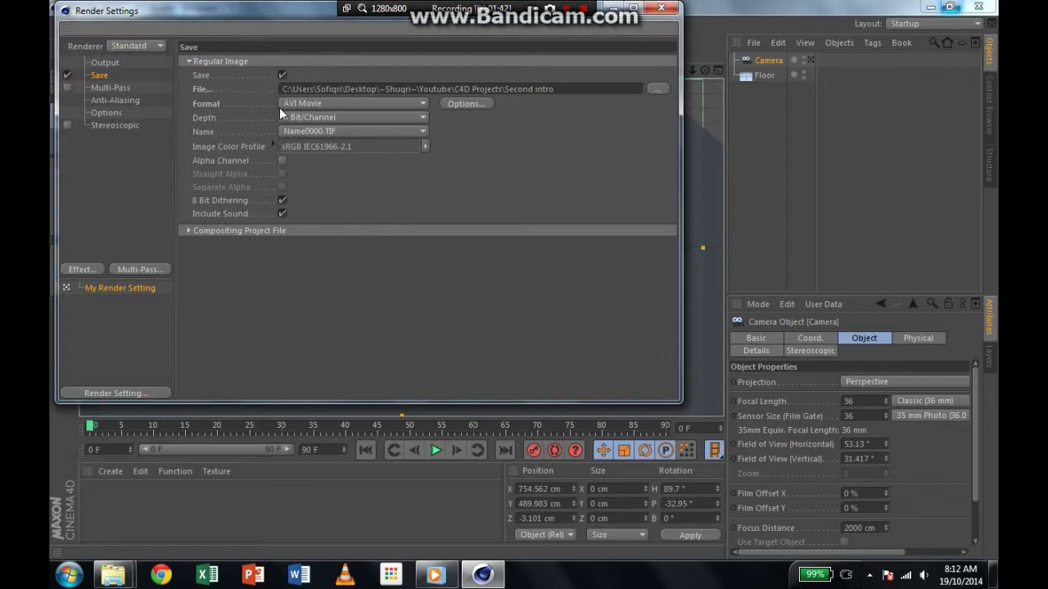
left_click(105, 89)
left_click(104, 126)
left_click(662, 7)
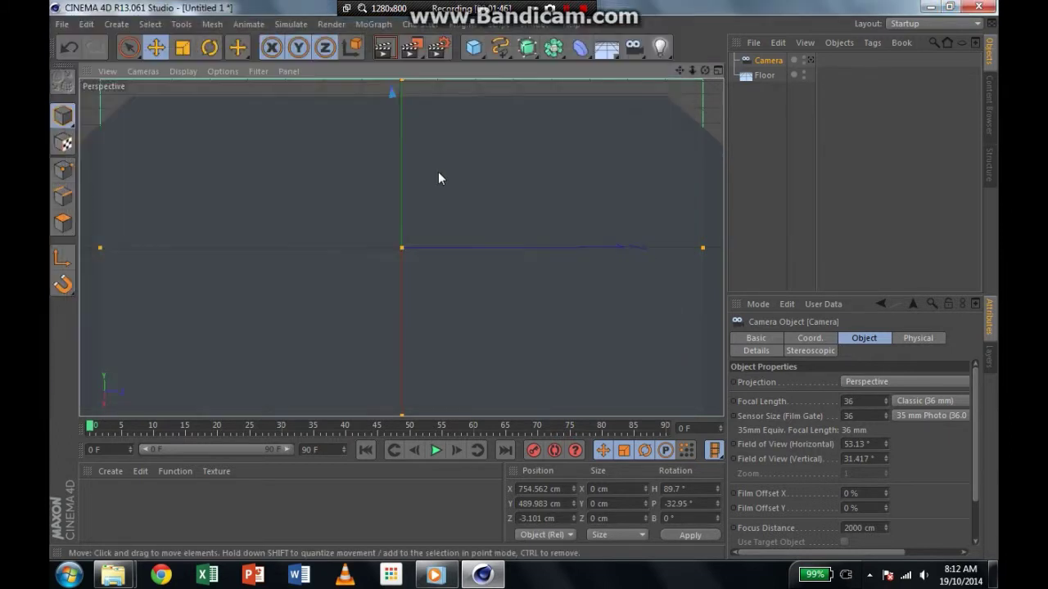
Step: Add an omni light to the scene and raise it to about 606 cm in Y above the floor
scroll(362, 154, "down", 3)
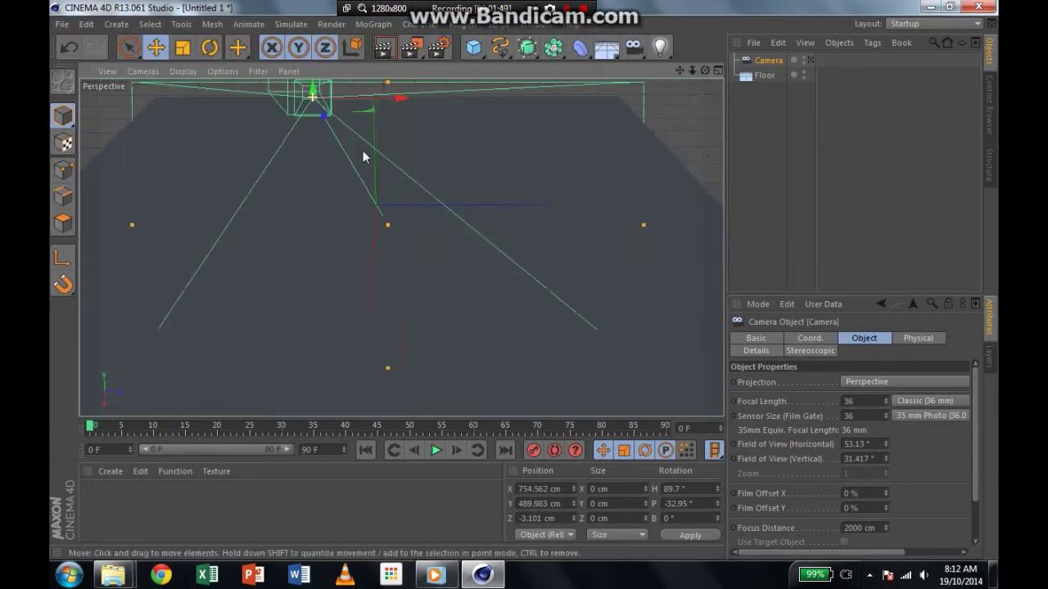
left_click(660, 48)
scroll(393, 192, "up", 3)
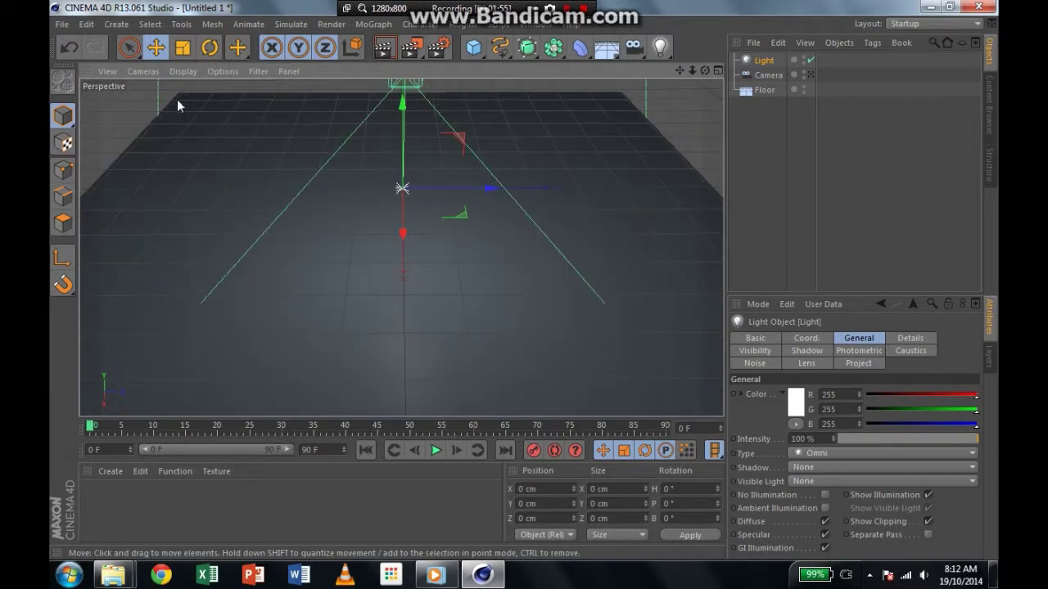
left_click(143, 71)
left_click(319, 131)
left_click_drag(404, 196, 405, 99)
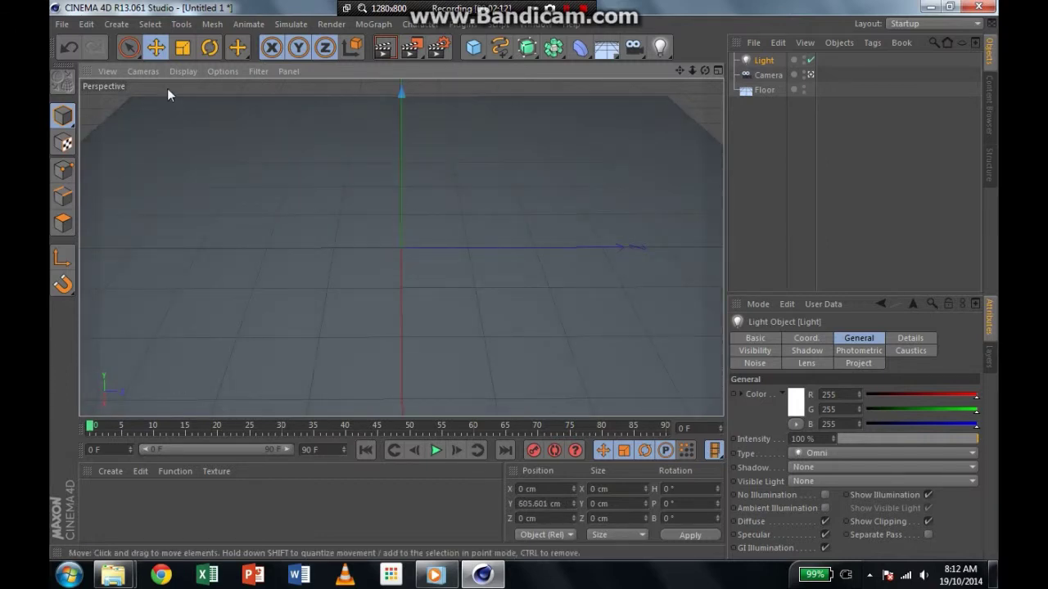
Step: Shift the light along the X axis to about -242 cm, keeping its height above the floor
left_click(180, 72)
mouse_move(149, 72)
mouse_move(181, 107)
left_click(279, 115)
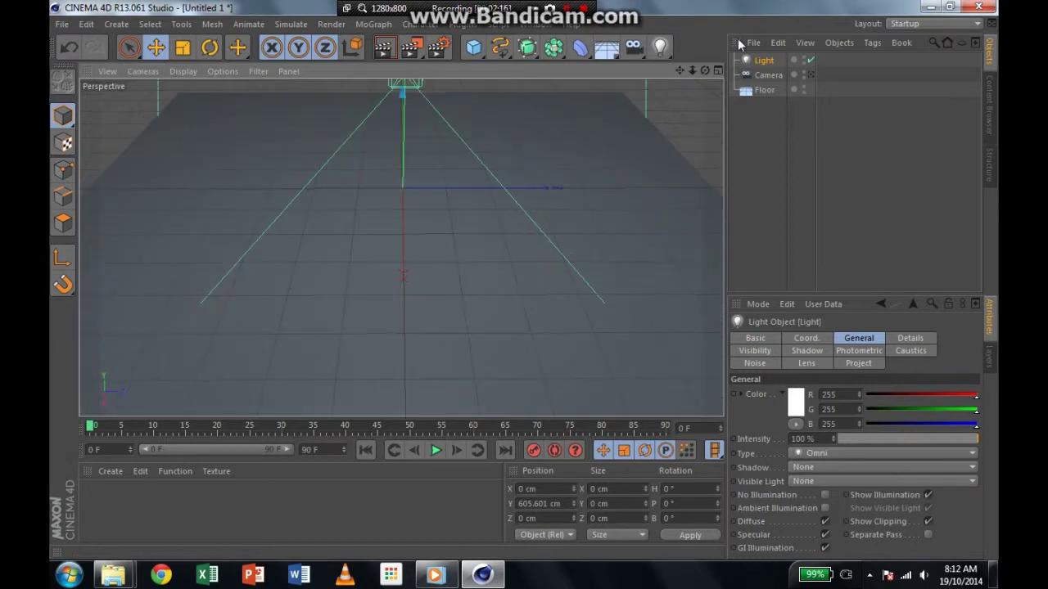
left_click_drag(705, 70, 655, 139)
left_click_drag(248, 198, 336, 221)
Step: Render the active view from different angles to check how the light falls on the floor
left_click(273, 49)
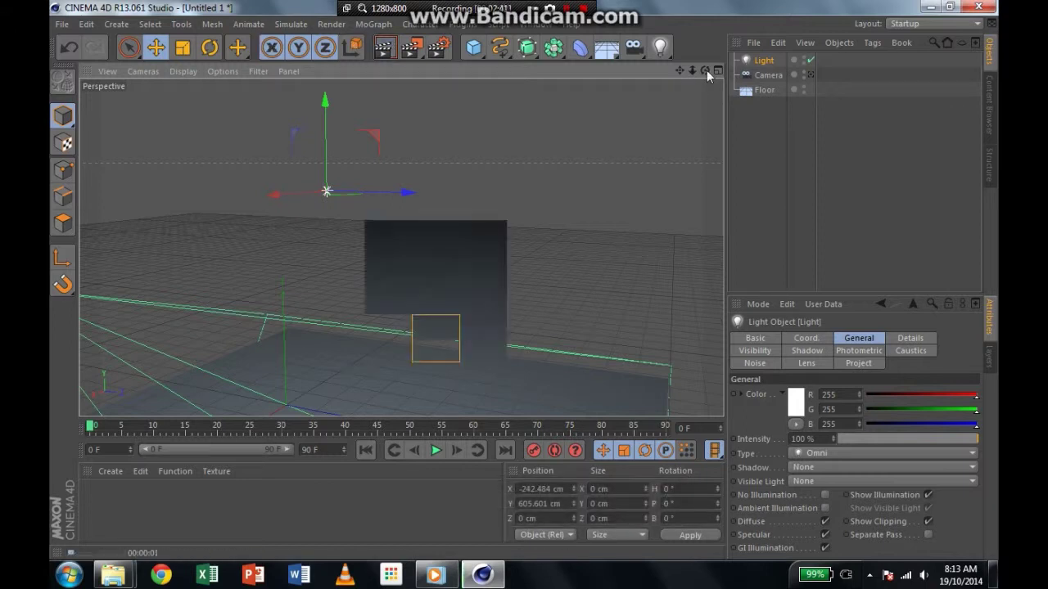
left_click_drag(705, 71, 493, 109)
left_click(388, 52)
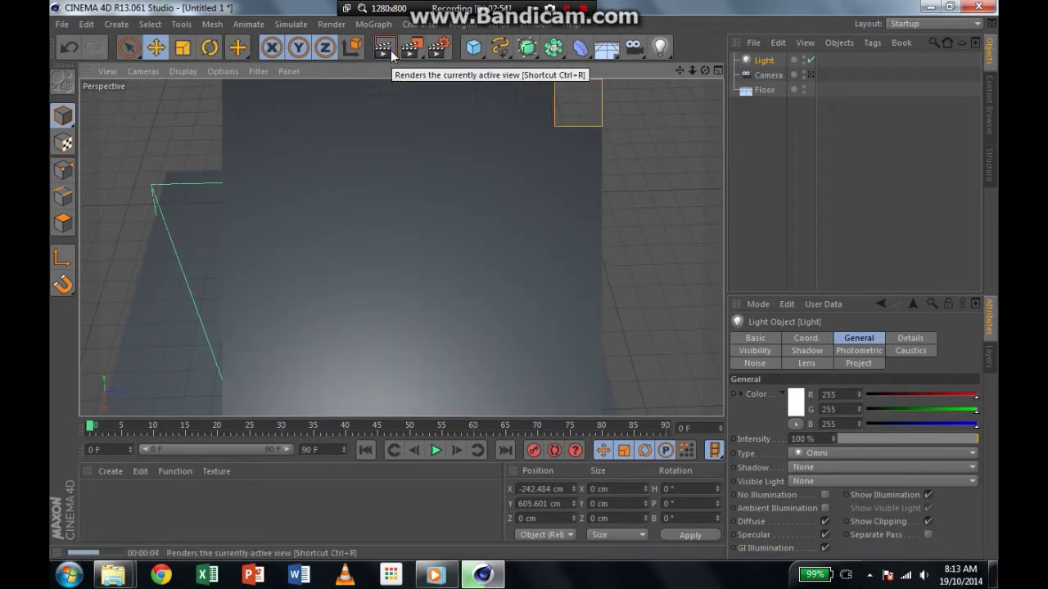
Step: Create a Nukei shader material and apply it to the floor
left_click(346, 212)
left_click(110, 472)
mouse_move(164, 365)
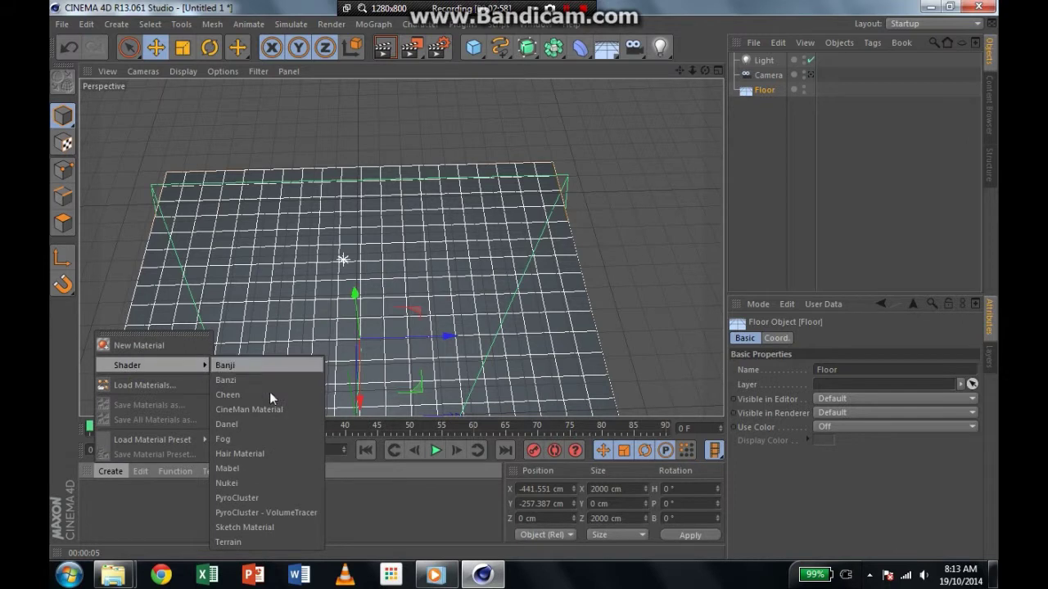
left_click(274, 483)
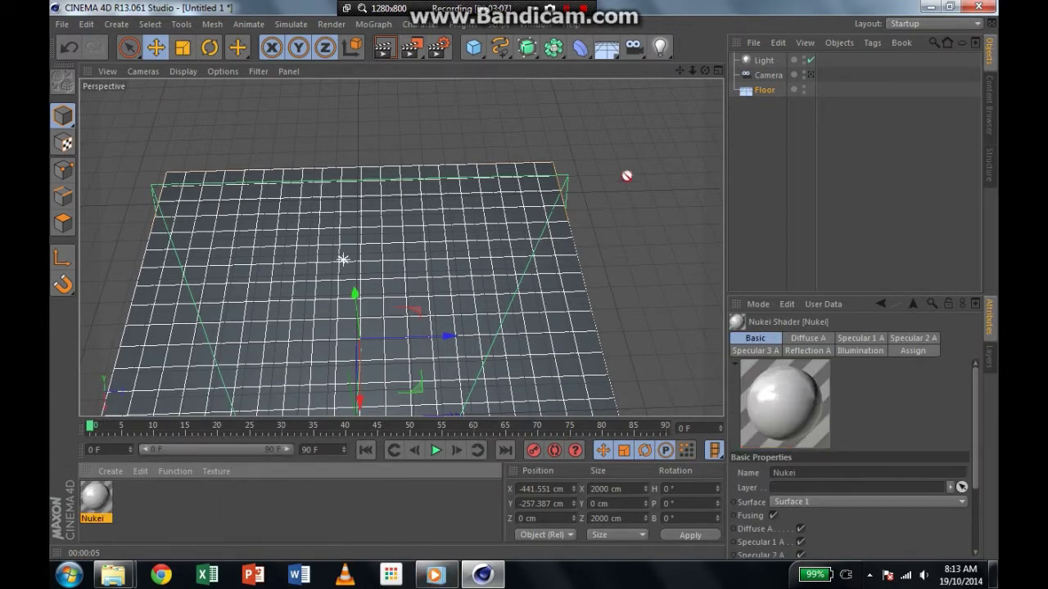
left_click_drag(627, 175, 510, 233)
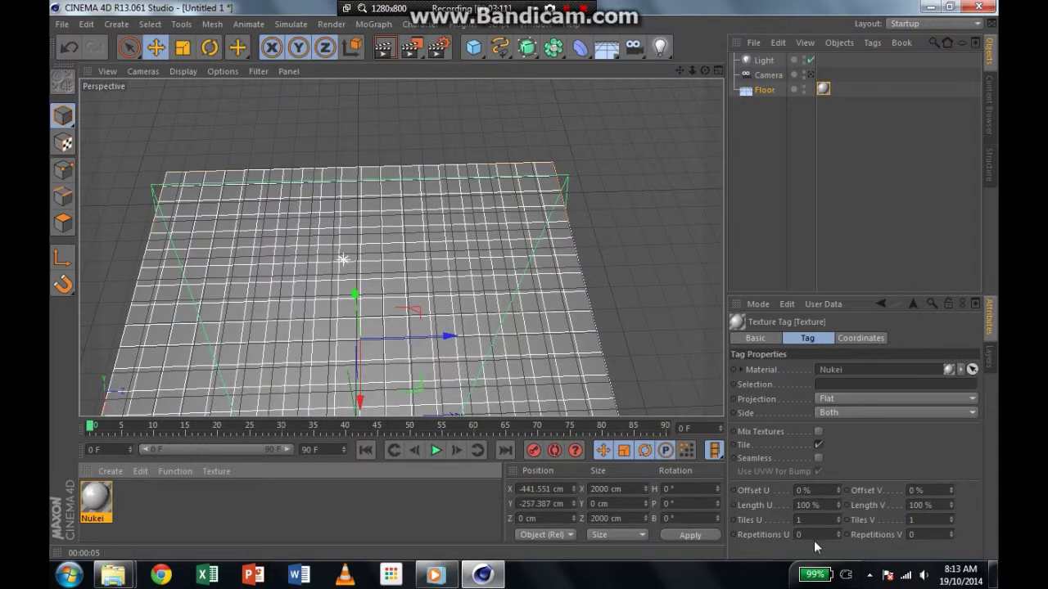
left_click(870, 575)
left_click(846, 502)
left_click(721, 63)
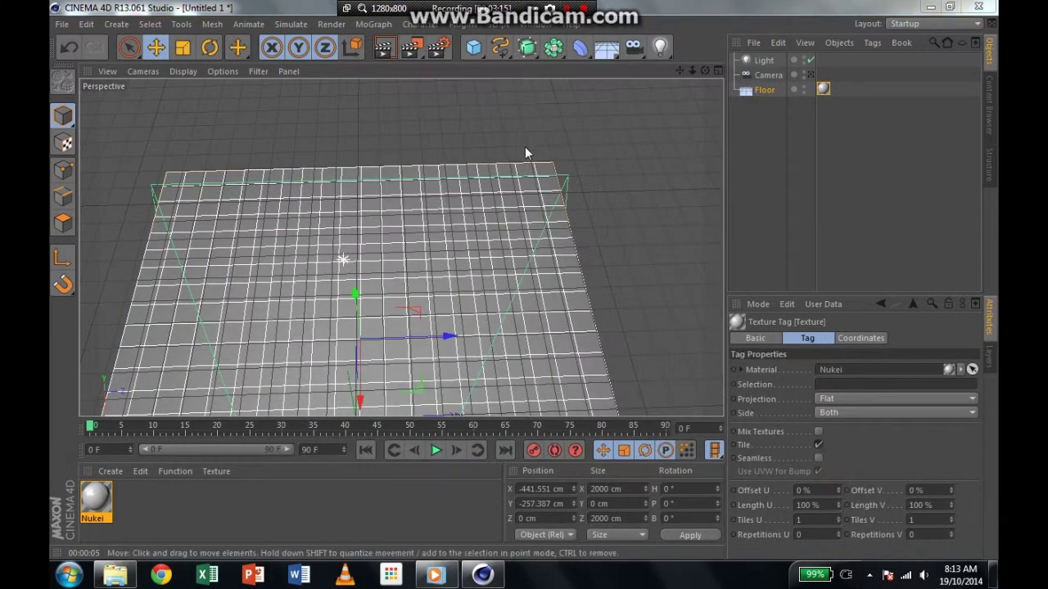
Step: Lower the light beneath the floor to about -292 cm in Y at frame 0
left_click_drag(705, 71, 696, 45)
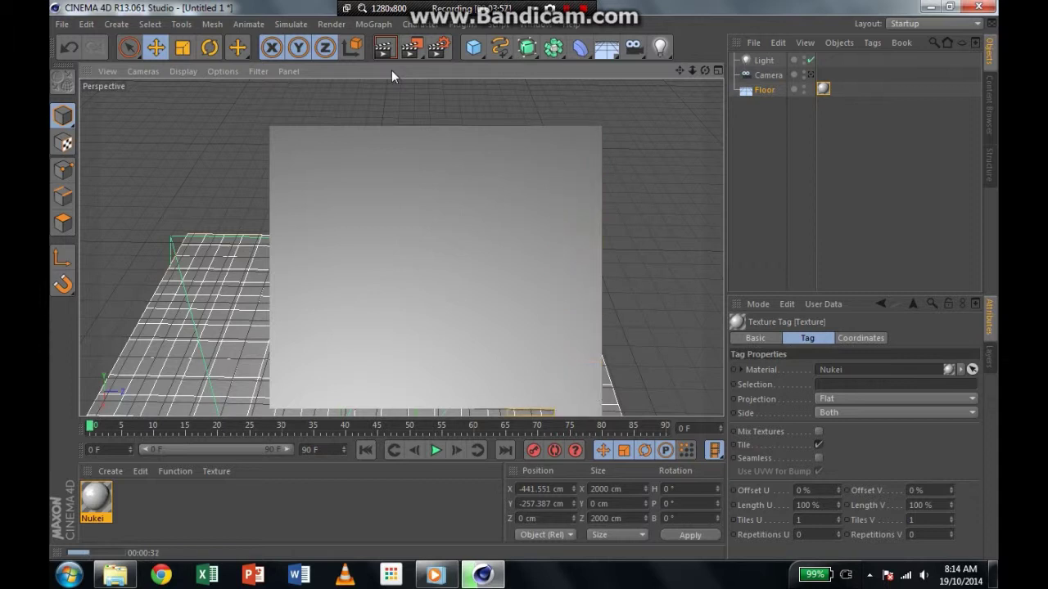
left_click(688, 77)
left_click_drag(702, 72, 766, 14)
left_click(484, 111)
left_click_drag(483, 114, 491, 365)
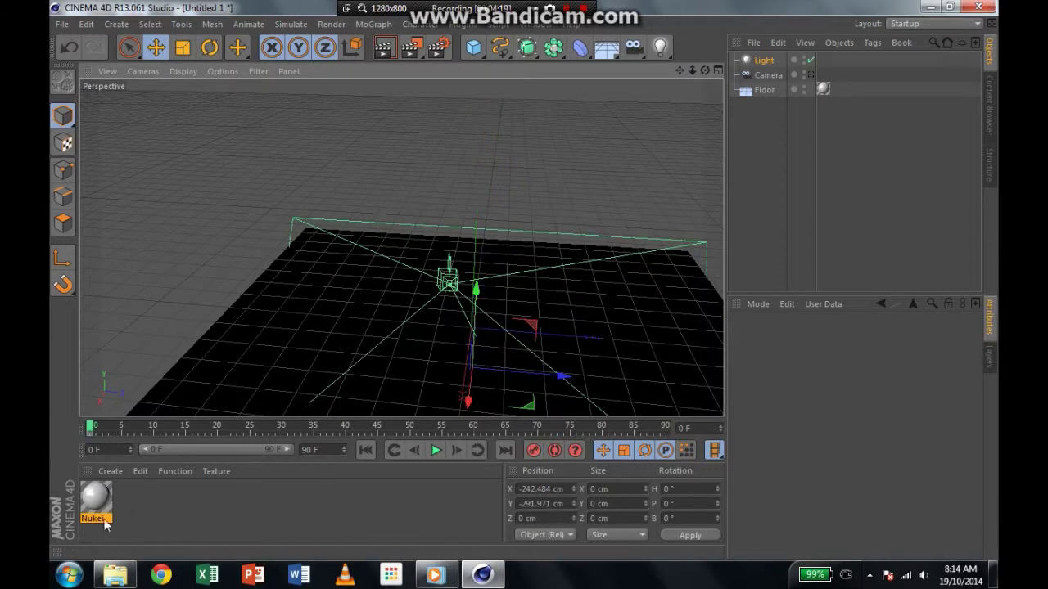
Step: Raise the light to just above the floor at frame 15 and record a keyframe for it
left_click_drag(91, 427, 187, 427)
left_click_drag(476, 295, 487, 217)
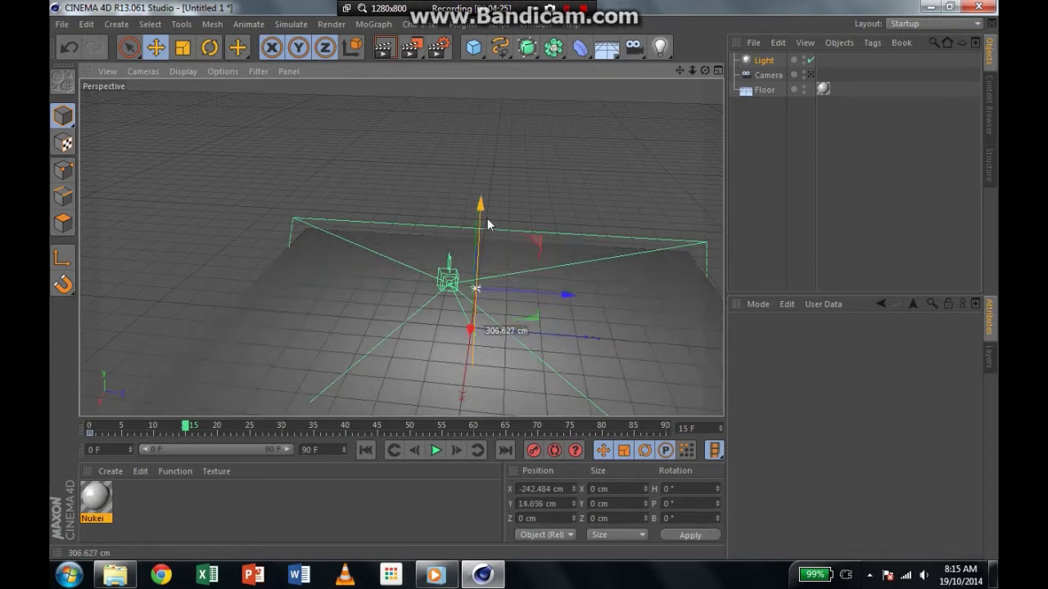
left_click(533, 450)
Step: Raise the light to about 401 cm in Y at frame 30 and record a keyframe
left_click_drag(187, 427, 217, 427)
left_click_drag(480, 248, 466, 122)
left_click_drag(218, 428, 281, 426)
left_click_drag(478, 244, 492, 149)
left_click(534, 451)
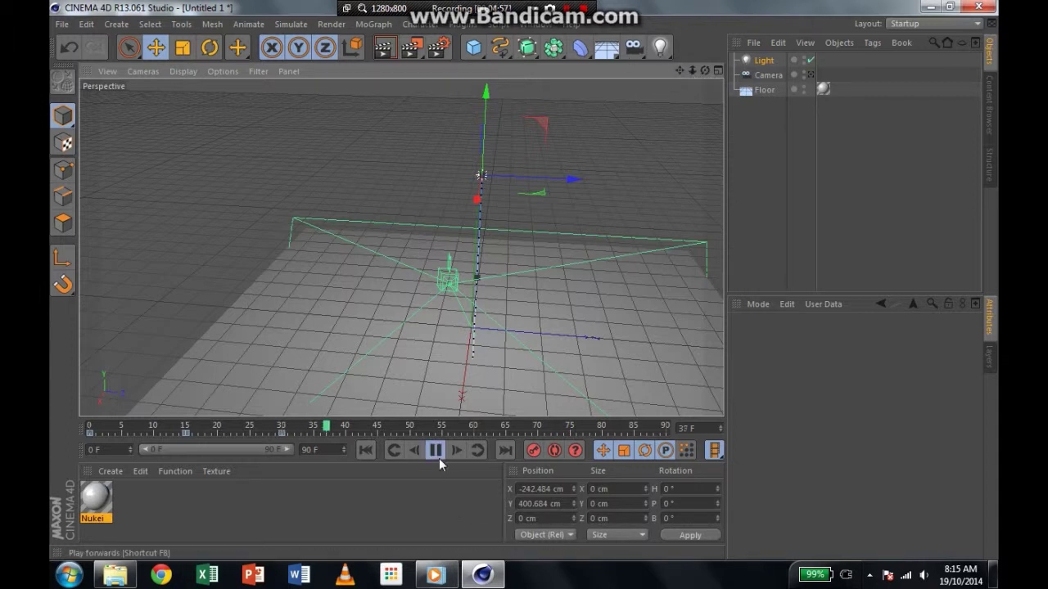
Step: Play back the animation to preview the light rising through the floor
left_click(435, 456)
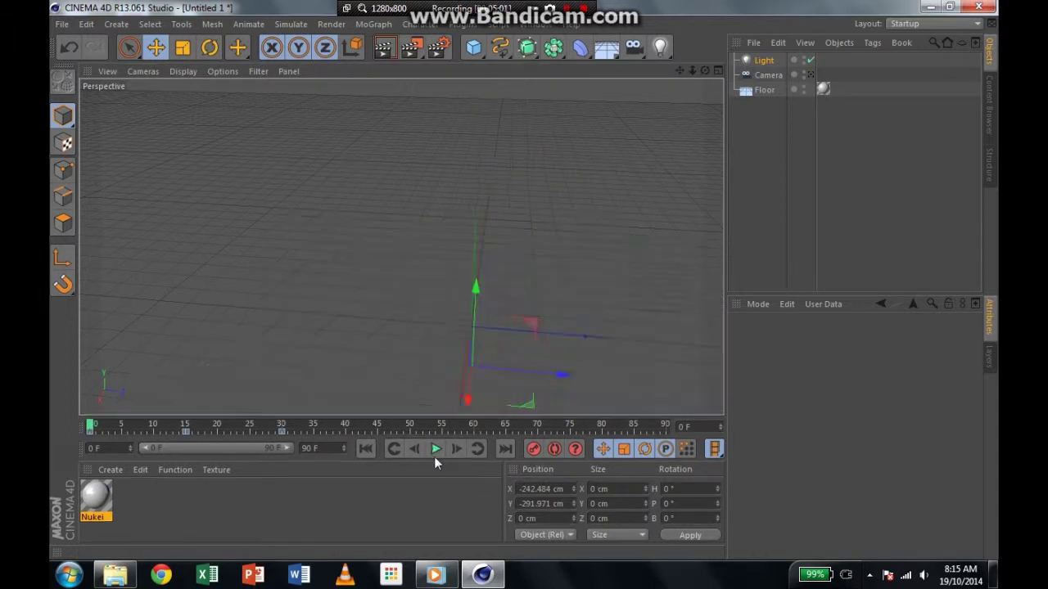
left_click(432, 454)
left_click(431, 452)
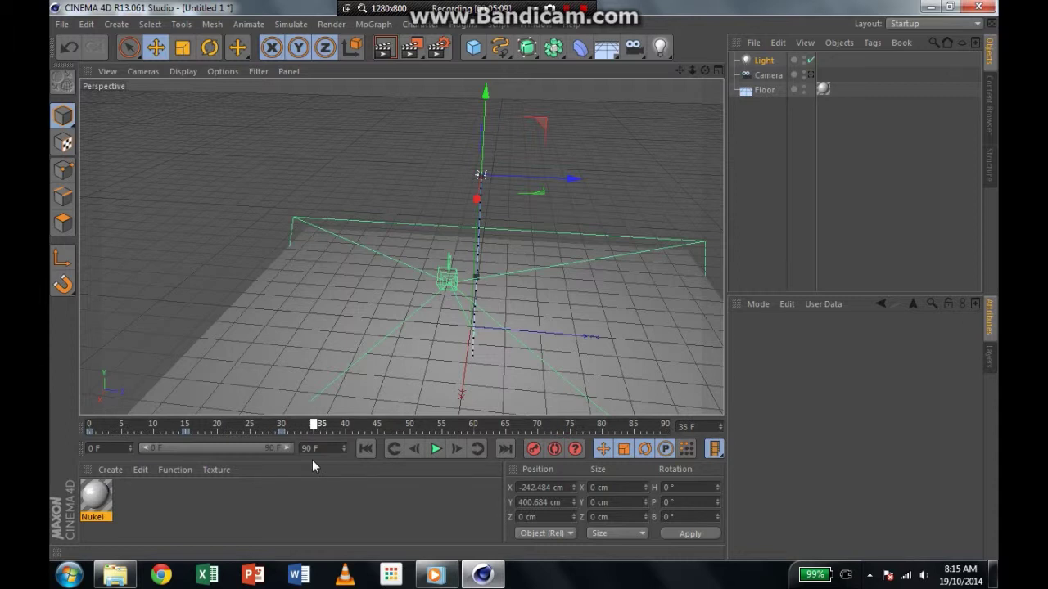
Step: Animate the light to rise further, to about 780 cm in Y at frame 40
left_click_drag(485, 137, 482, 90)
left_click_drag(314, 432, 343, 434)
left_click_drag(482, 178, 483, 83)
Step: Add a MoText object to the scene and rotate its heading to 90°
left_click_drag(705, 71, 640, 126)
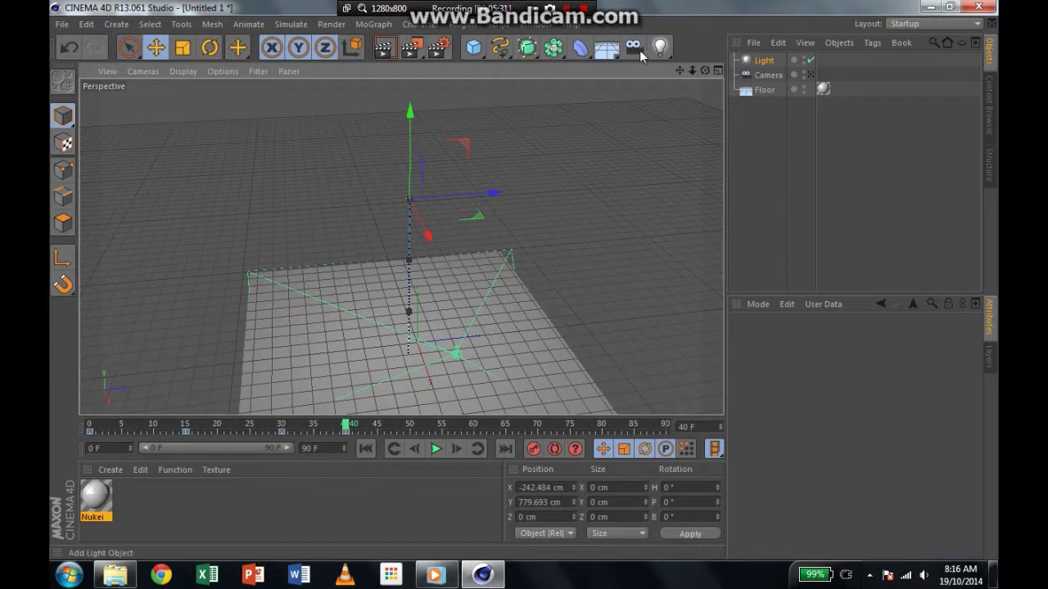
left_click(374, 24)
left_click(405, 193)
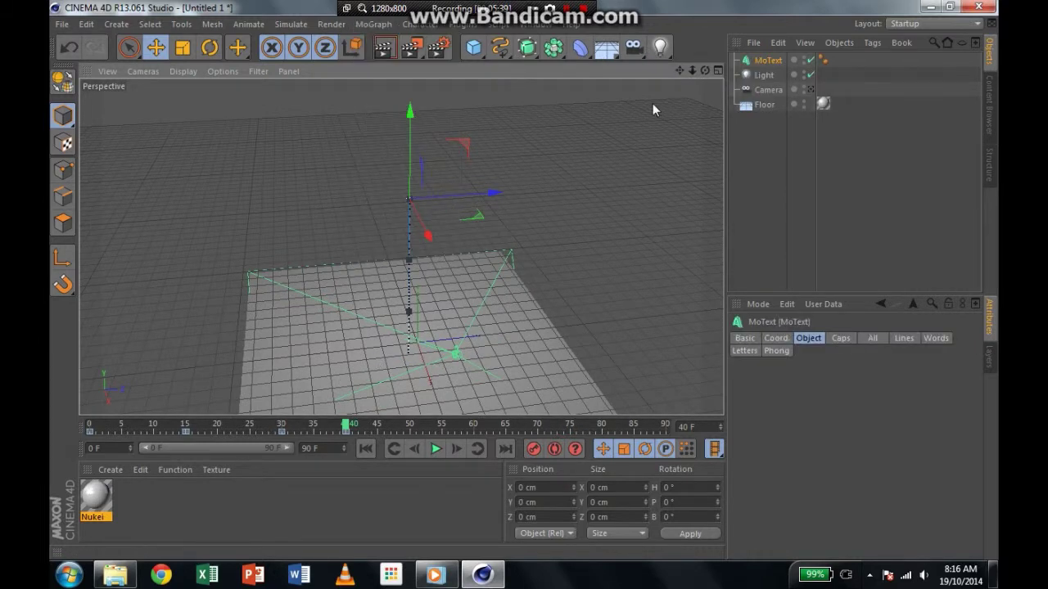
scroll(678, 101, "down", 1)
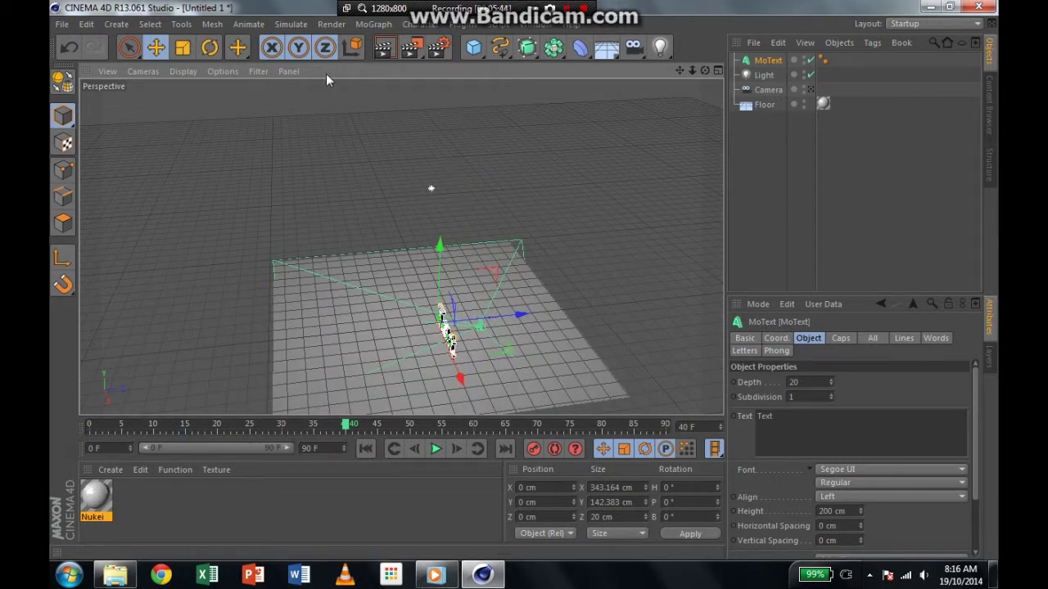
left_click(209, 50)
left_click_drag(489, 344, 537, 337)
Step: Raise the MoText object to about 1127 cm in Y and set its text alignment to Middle
left_click(128, 47)
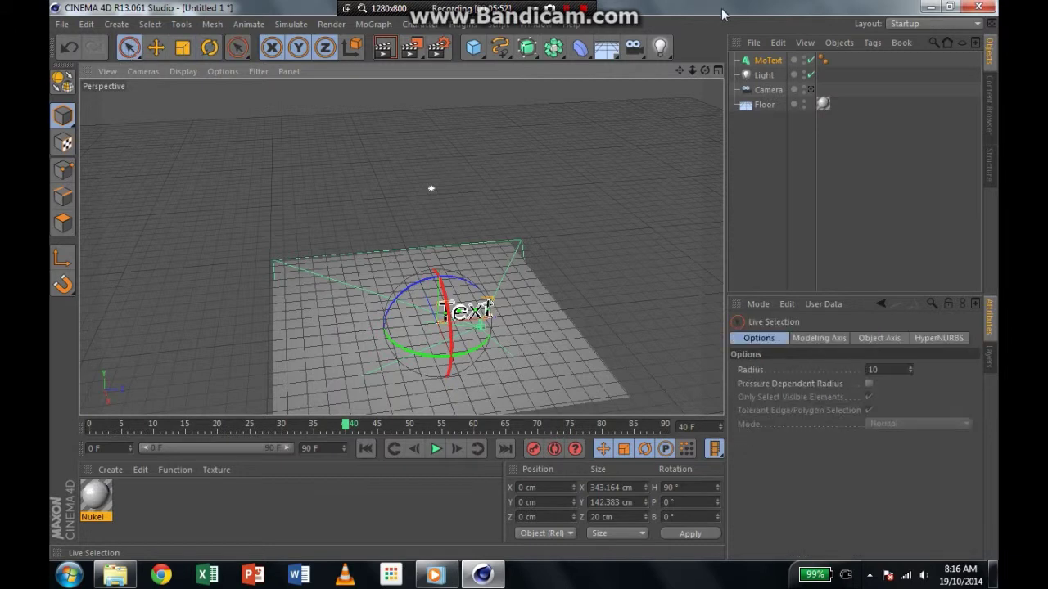
left_click_drag(439, 278, 445, 90)
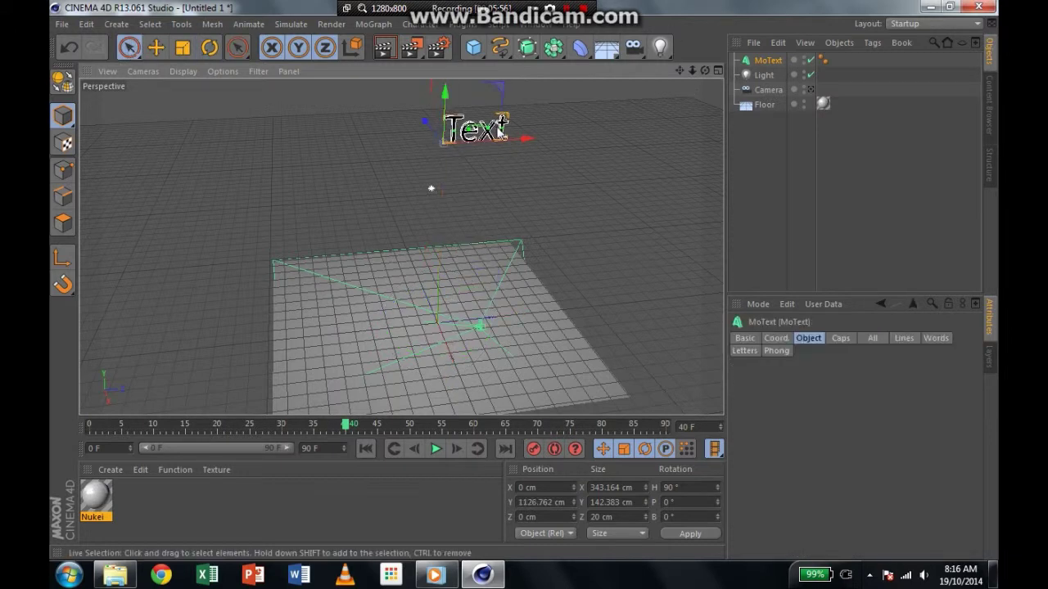
left_click(835, 497)
left_click(833, 533)
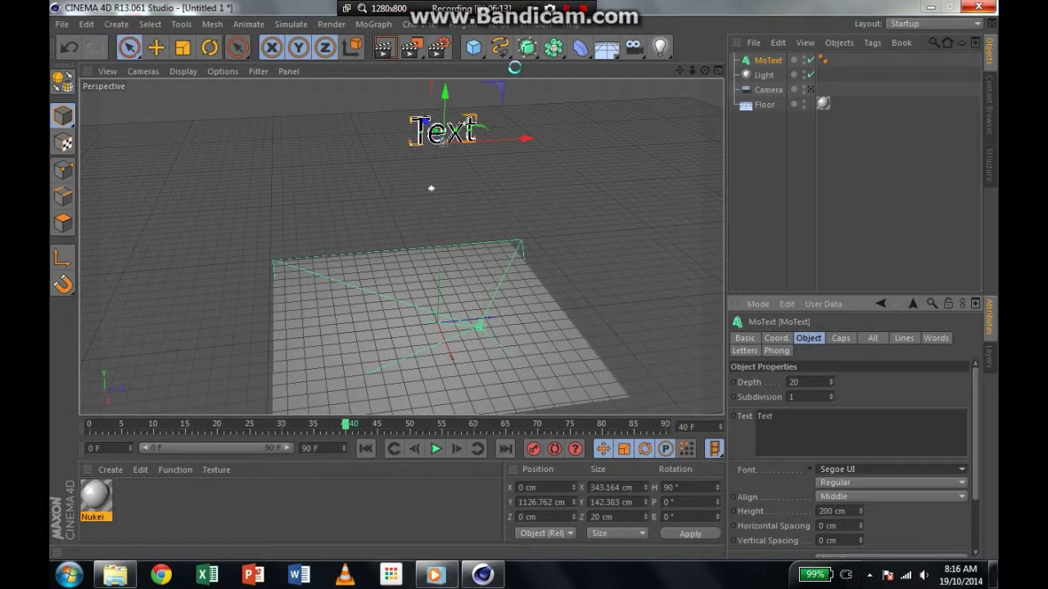
left_click(809, 439)
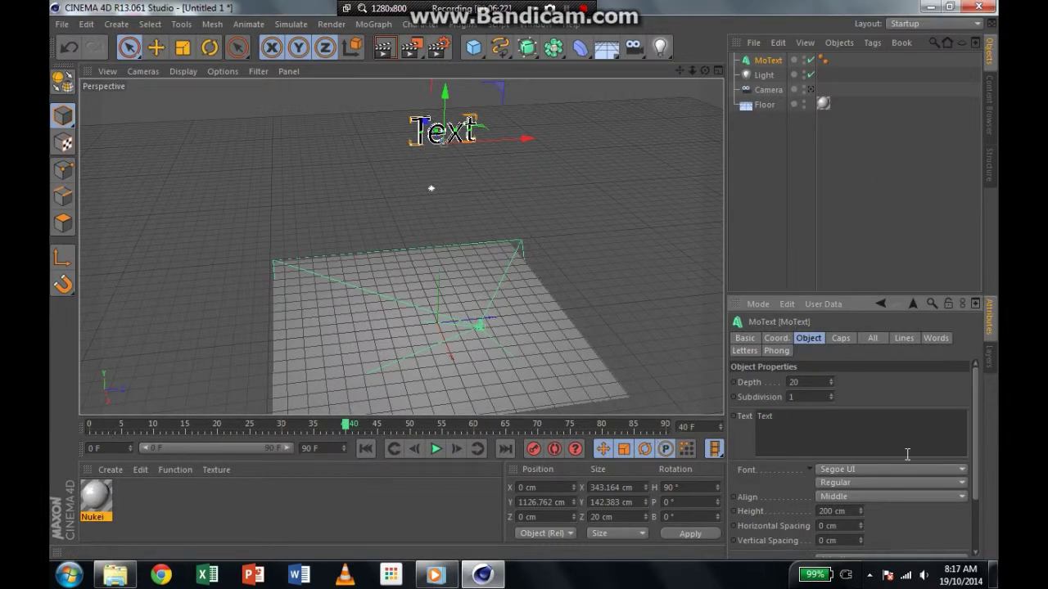
left_click(873, 465)
key("g")
key("i")
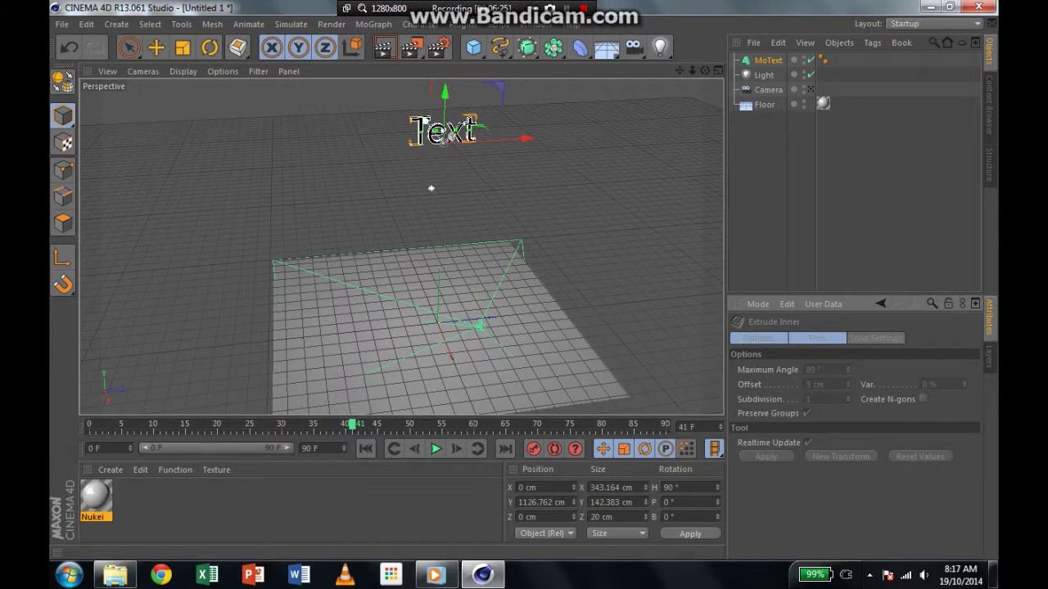
left_click(128, 47)
left_click(441, 131)
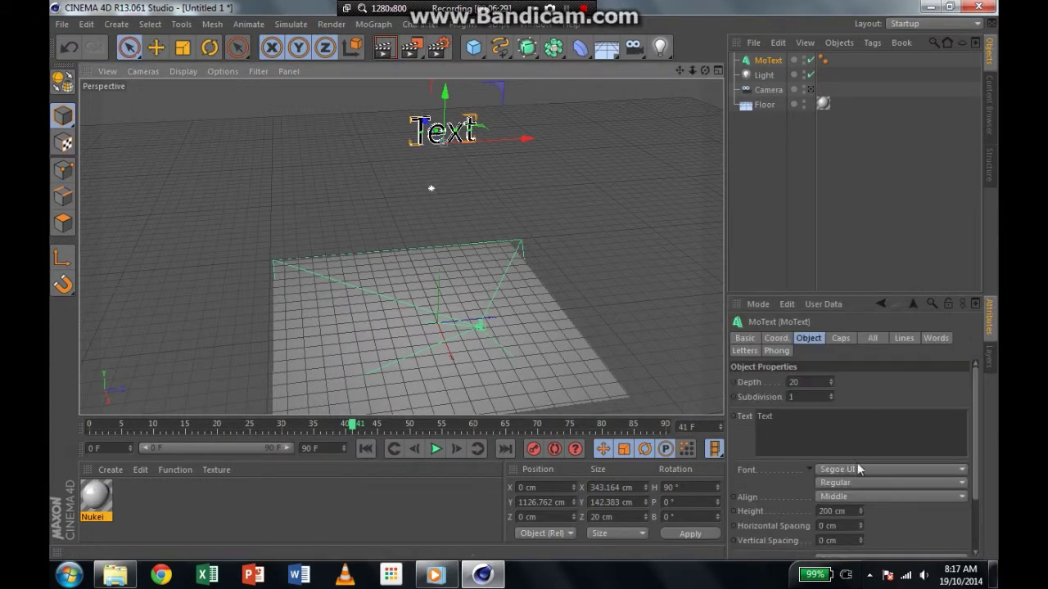
left_click(860, 472)
left_click(463, 475)
key("g")
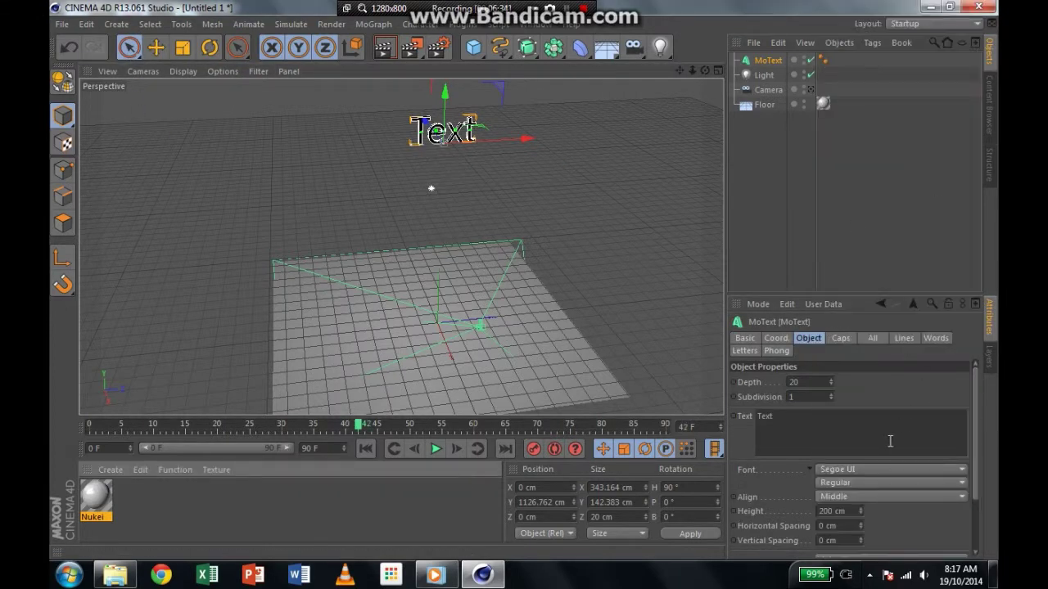
scroll(422, 429, "down", 13)
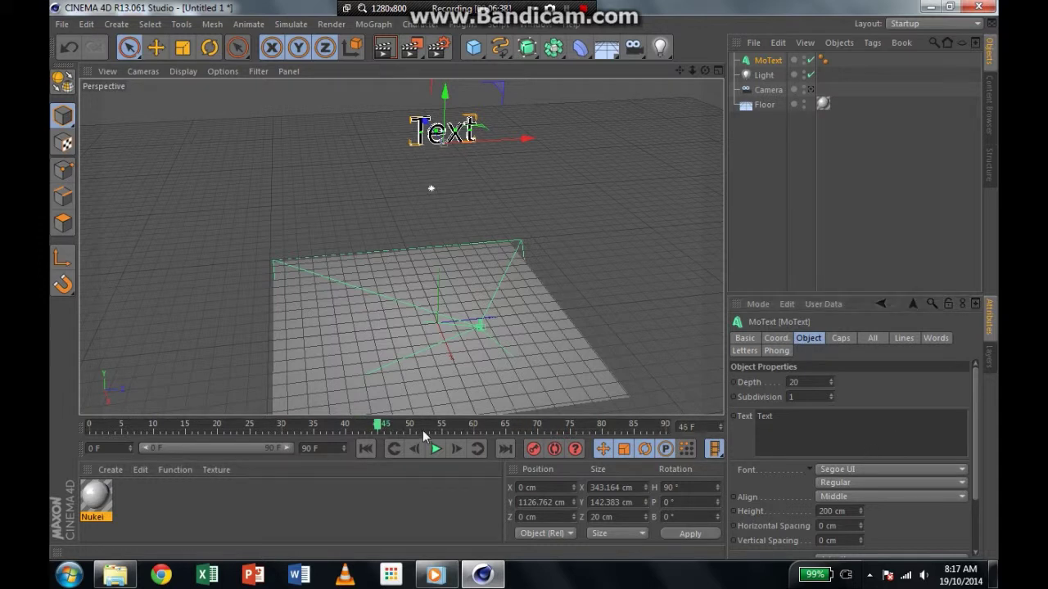
Step: Browse the available fonts and set the MoText font to Gill Sans MT
left_click(856, 473)
scroll(859, 360, "down", 8)
scroll(859, 361, "up", 11)
scroll(858, 355, "up", 15)
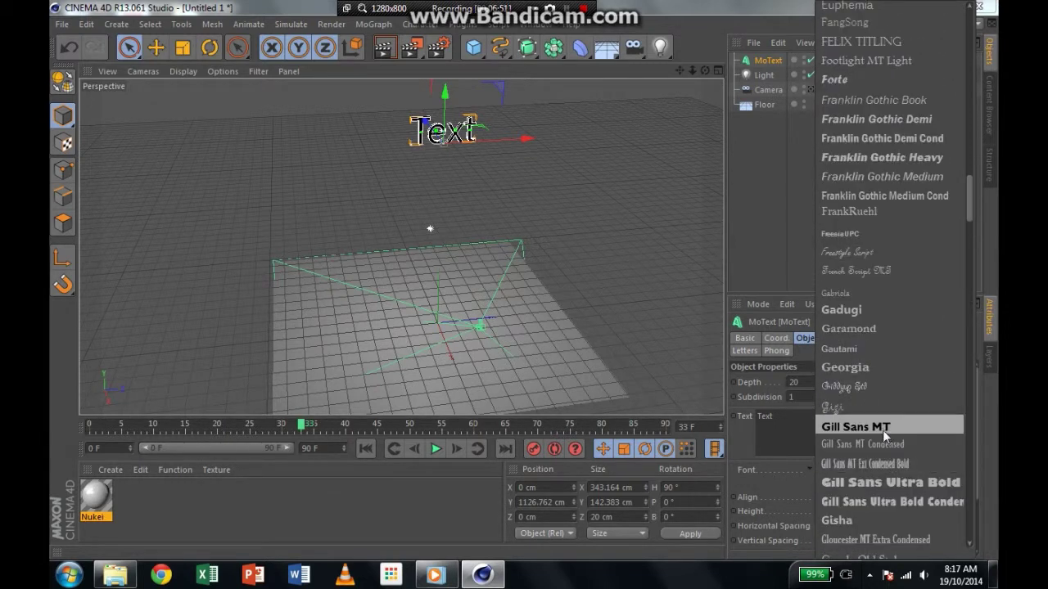
left_click(856, 427)
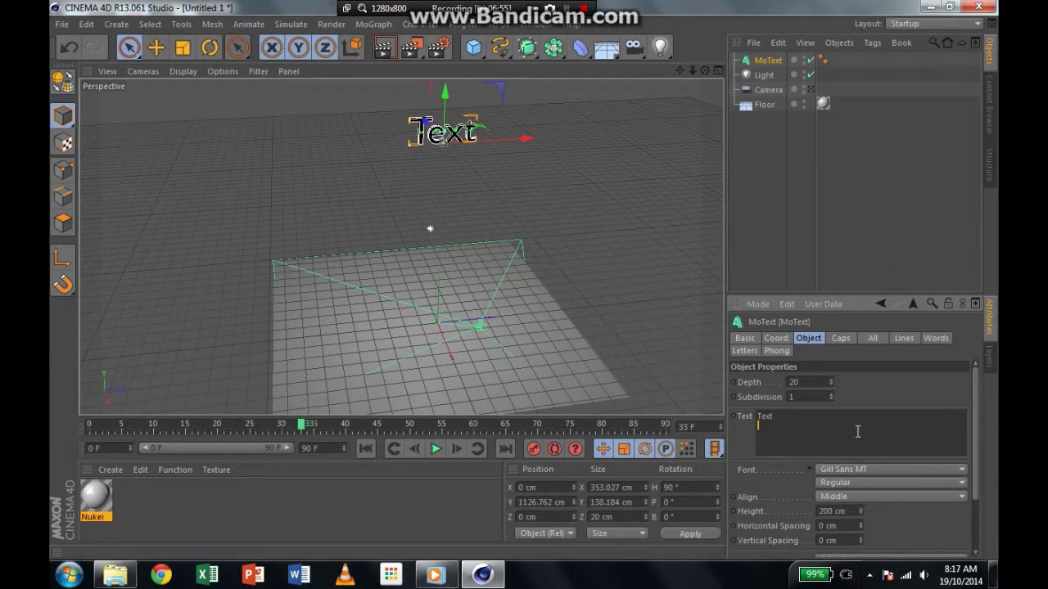
Step: Set the MoText's text to APC, its depth to 72 cm and its subdivision to 27
type("APC")
left_click(831, 379)
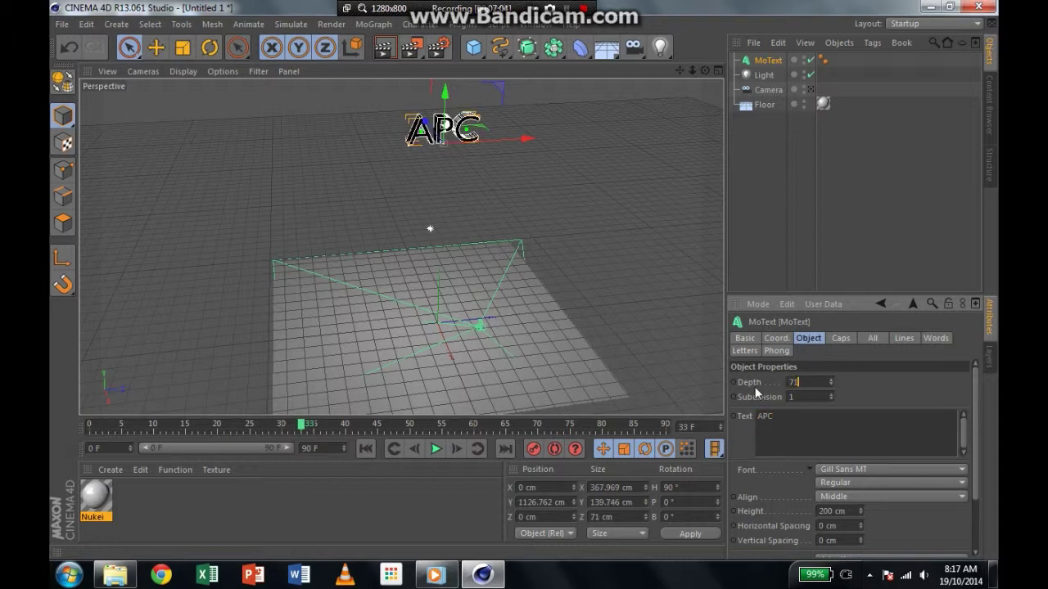
left_click_drag(813, 398, 674, 402)
type("27")
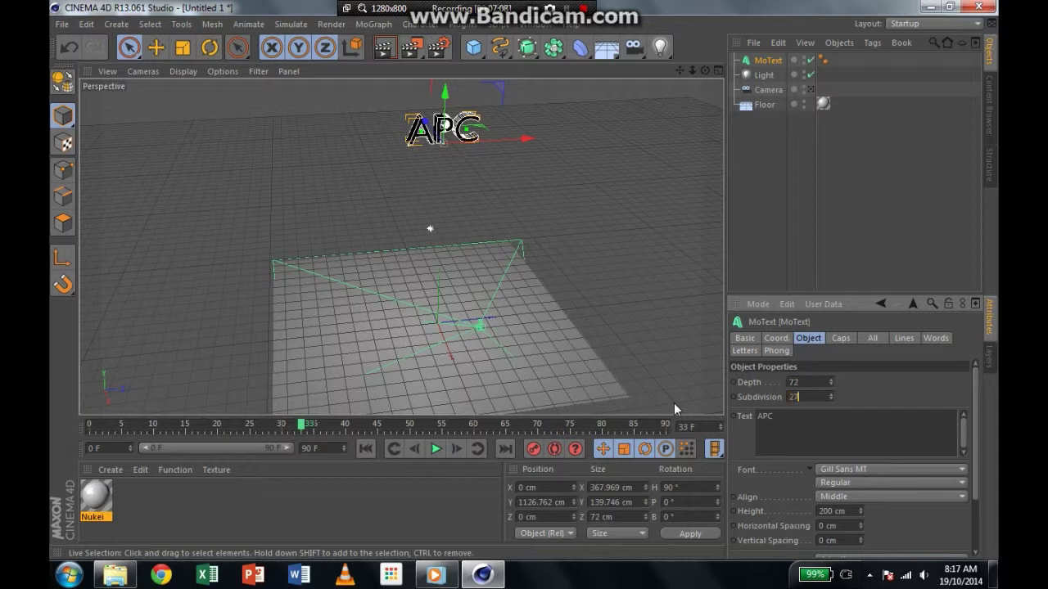
Step: Create a new material and make its colour blue, lowering red to 0, raising blue to 255 and adding a little green
left_click(110, 470)
left_click(139, 345)
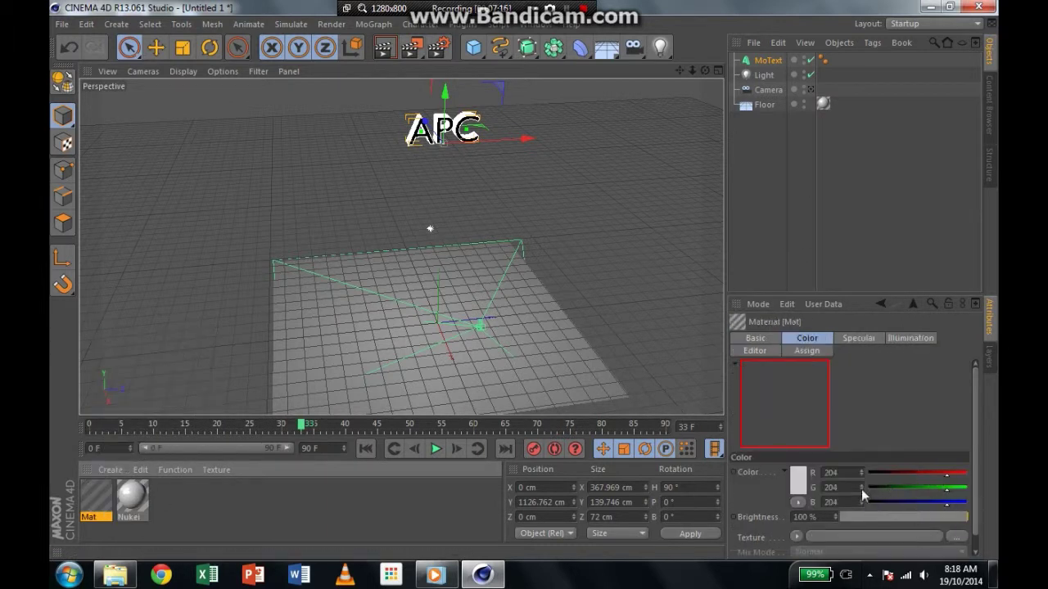
left_click_drag(861, 474, 862, 491)
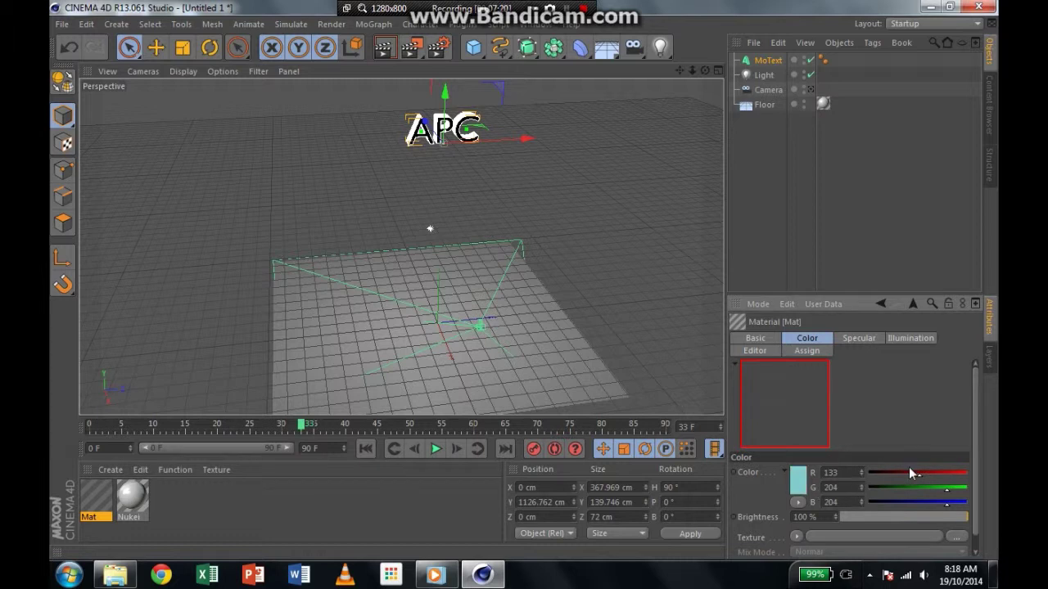
left_click_drag(873, 472, 867, 473)
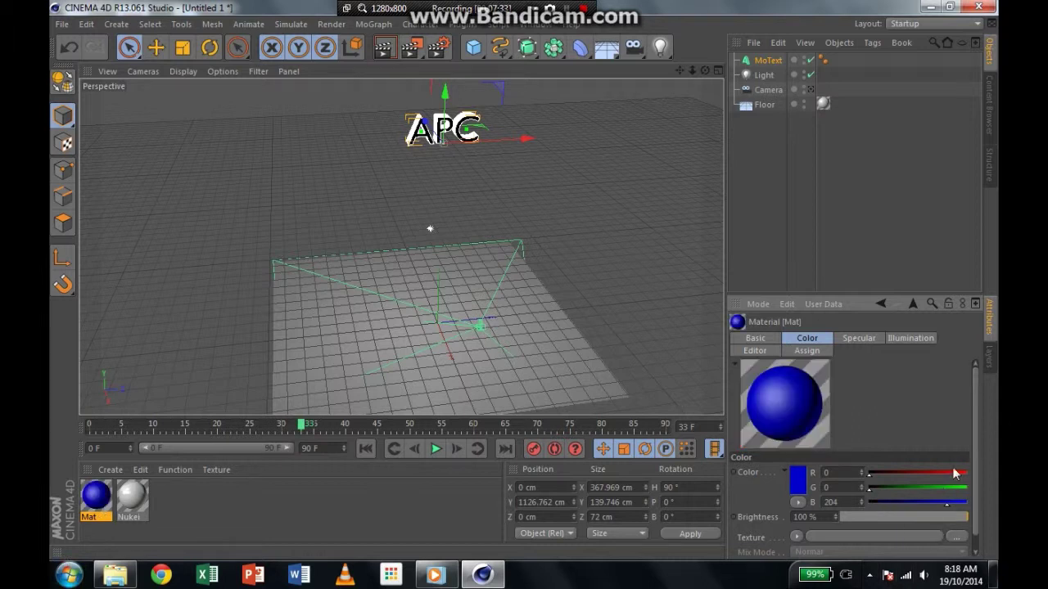
left_click(973, 509)
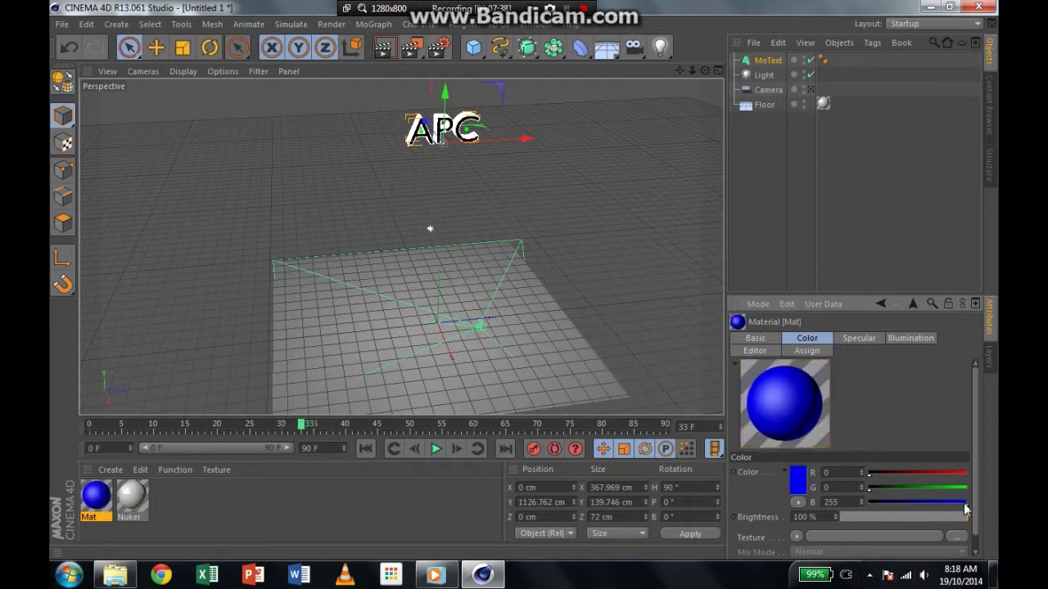
left_click_drag(871, 487, 896, 492)
Step: Choose a softer blue for the new material in the Color Picker, about R 73, G 109, B 210
left_click(798, 502)
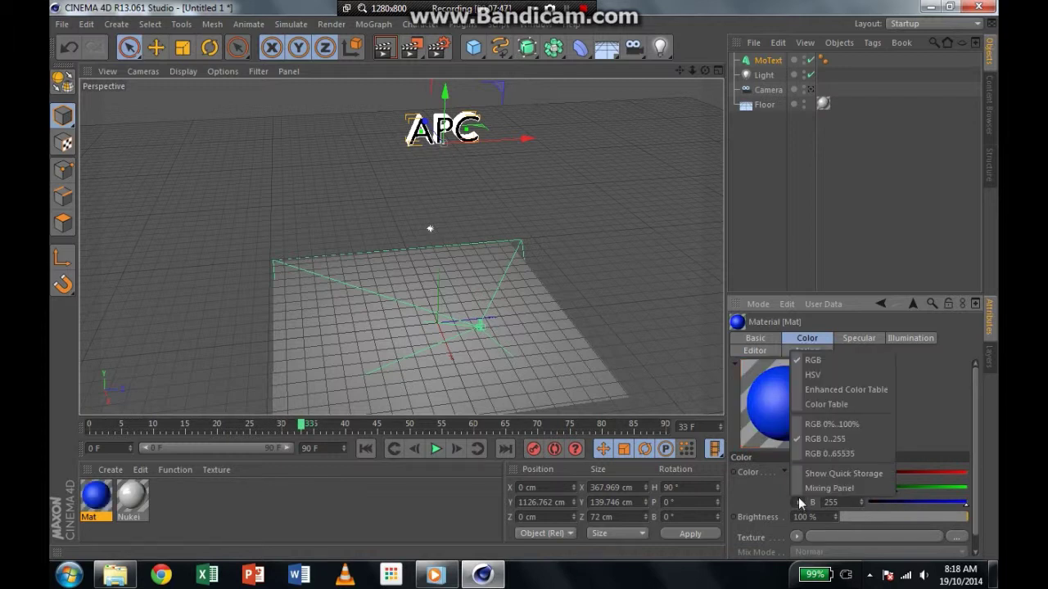
left_click(797, 501)
left_click(796, 482)
mouse_move(773, 454)
left_mouse_down()
mouse_move(757, 474)
mouse_move(767, 437)
left_mouse_up()
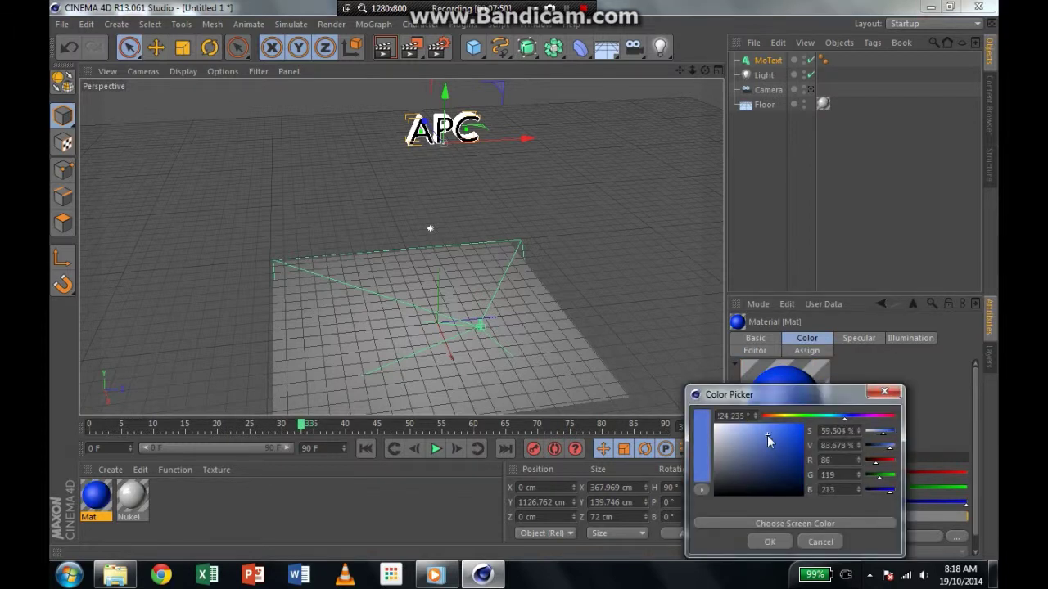
left_click(769, 542)
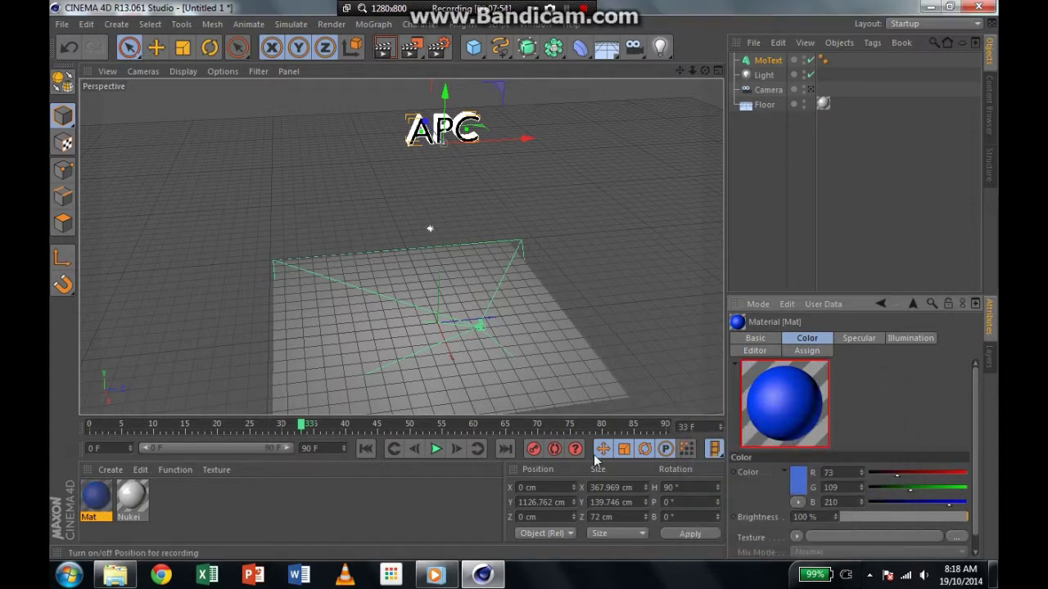
Step: Apply the blue material to the APC text and render a preview of the view
left_click_drag(705, 71, 694, 72)
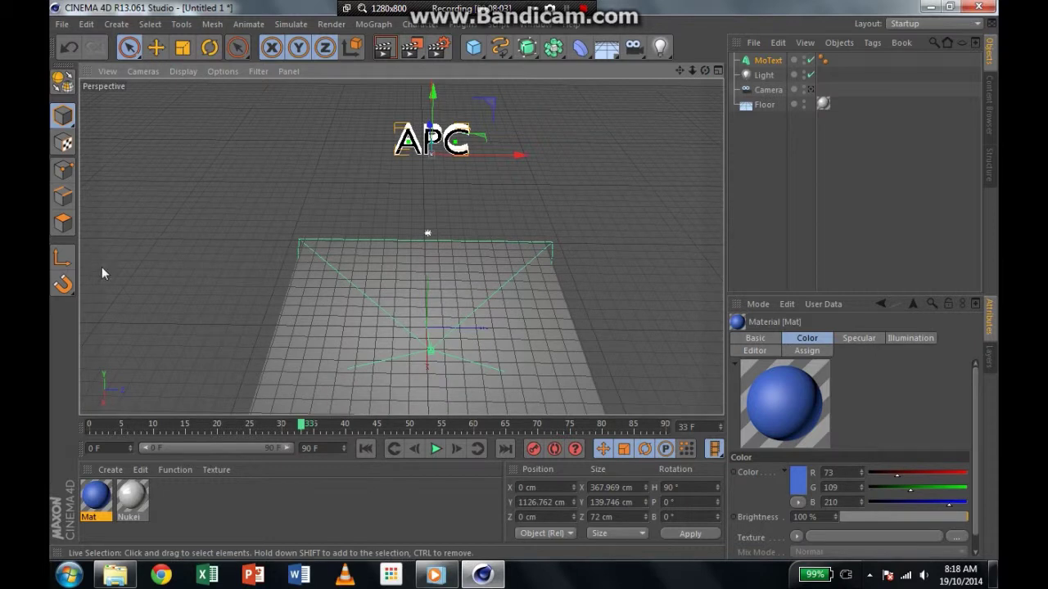
left_click_drag(95, 495, 268, 281)
left_click_drag(401, 146, 401, 146)
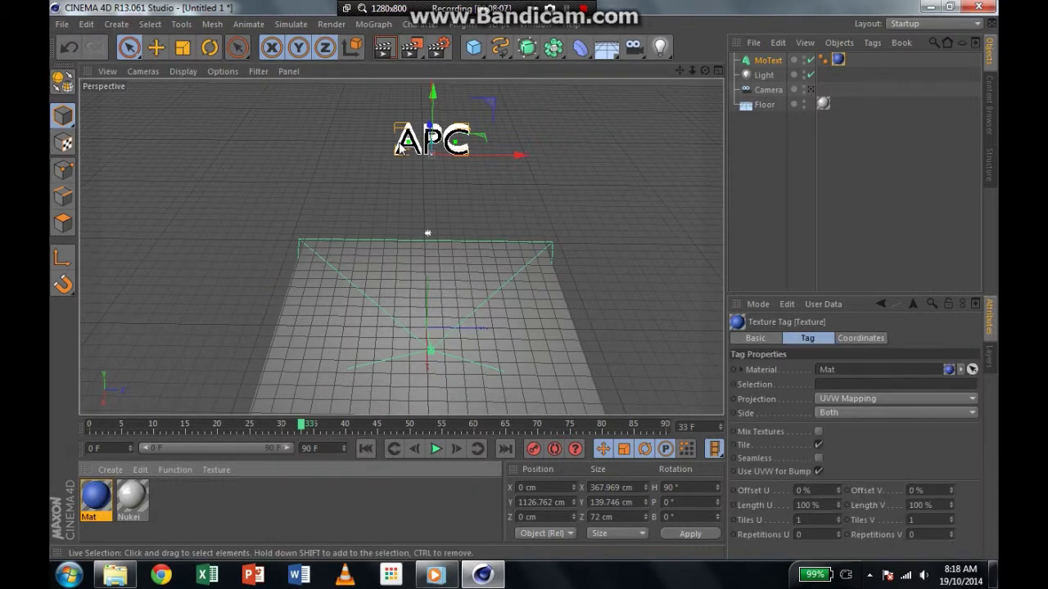
left_click(387, 52)
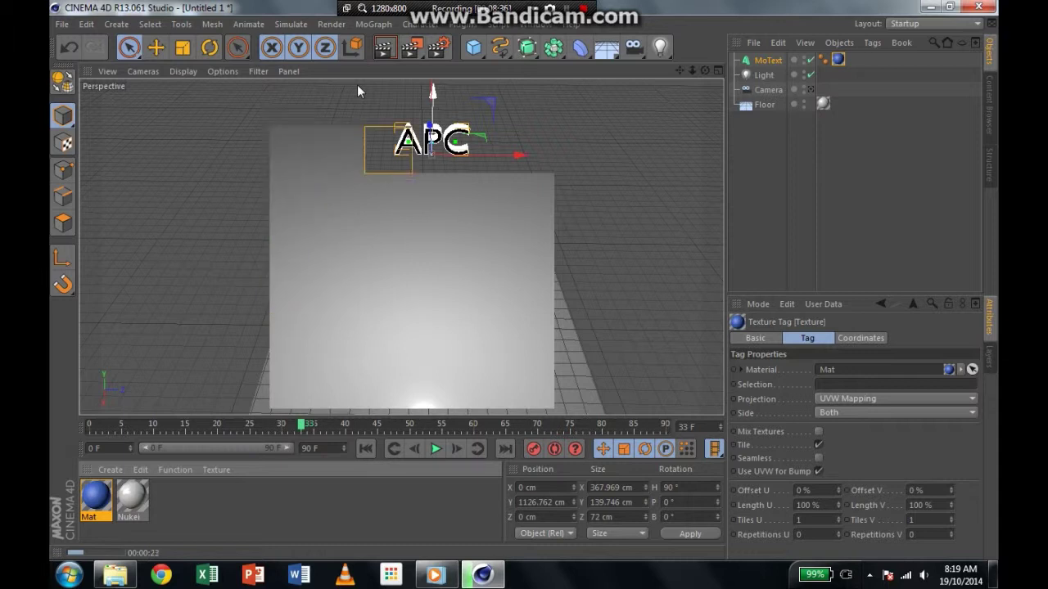
left_click(569, 302)
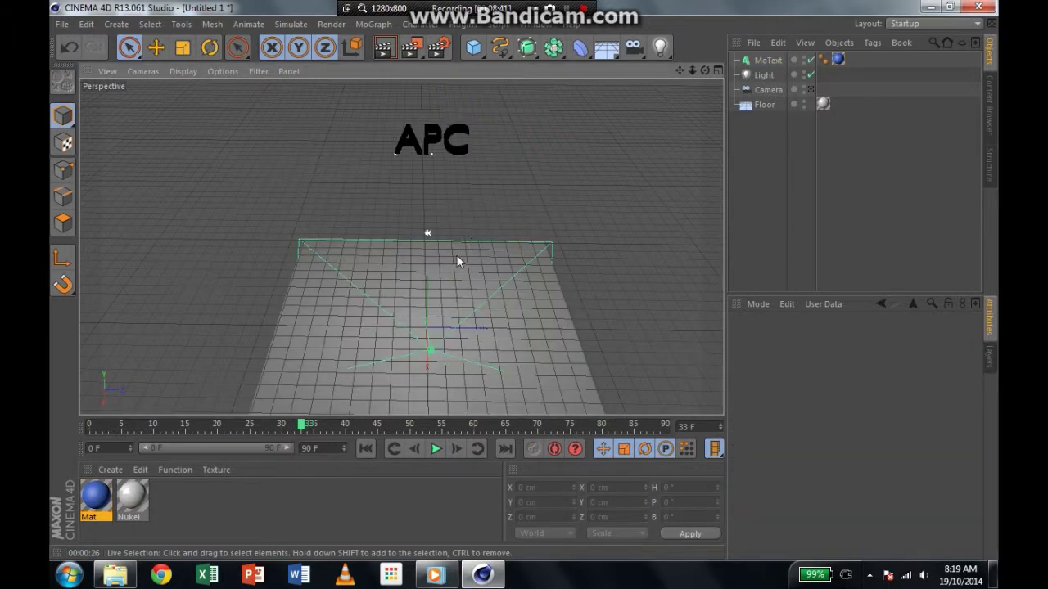
Step: Add a second light and place it in front of the APC text, at about X 582 cm and Y 1376 cm
left_click(660, 48)
left_click_drag(428, 247, 438, 183)
left_click_drag(418, 265, 419, 265)
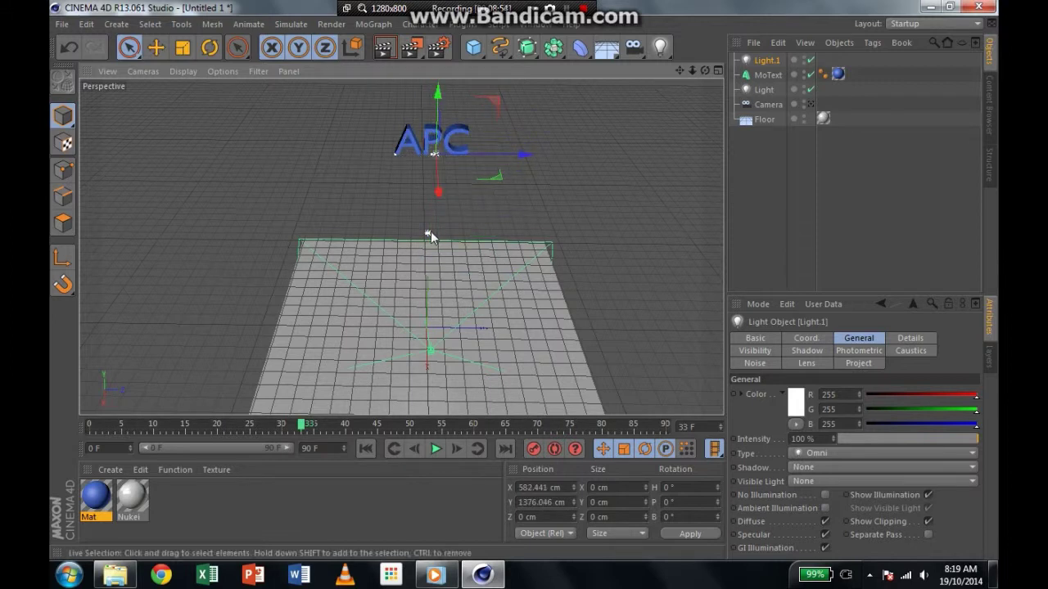
Step: Lower the APC text to about 905 cm in Y and record a keyframe for it at frame 50
mouse_move(301, 424)
left_mouse_down()
mouse_move(103, 454)
mouse_move(52, 486)
mouse_move(356, 414)
mouse_move(308, 414)
left_mouse_up()
left_click(427, 226)
left_click(321, 425)
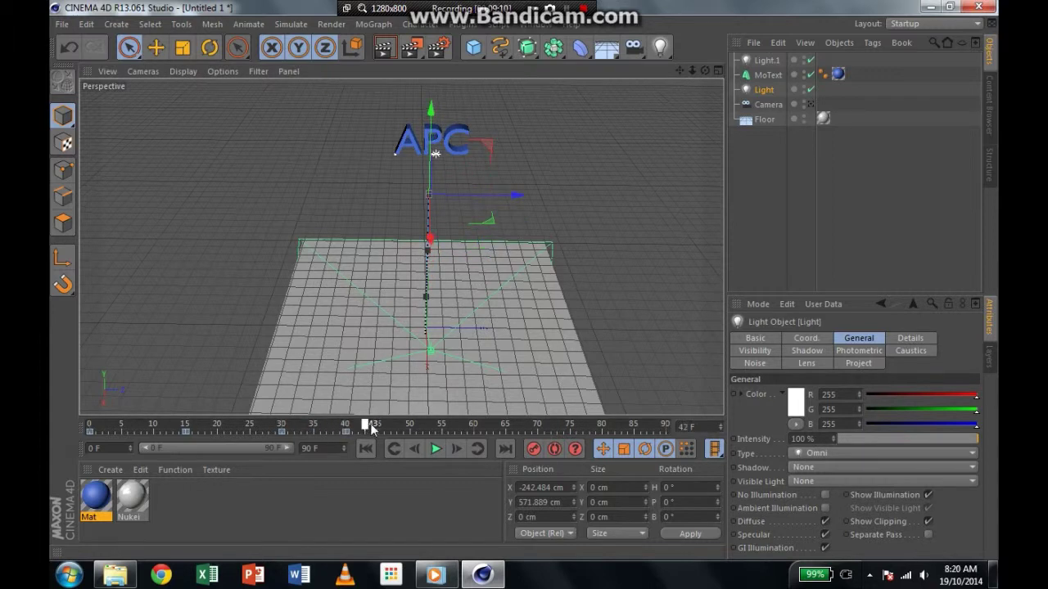
left_click(411, 425)
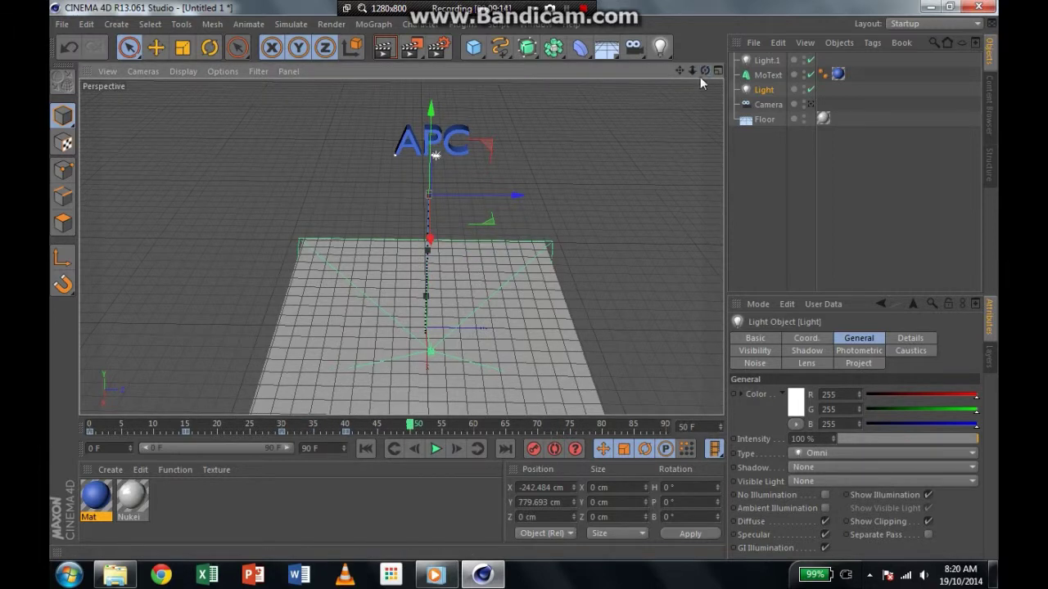
left_click_drag(704, 70, 655, 33)
left_click(419, 92)
left_click_drag(421, 109, 397, 155)
left_click(528, 448)
Step: Animate the APC text falling, to about 348 cm in Y at frame 62 and about 9 cm at frame 75
left_click_drag(410, 426, 487, 419)
left_click_drag(403, 96, 403, 164)
left_click_drag(693, 71, 729, 71)
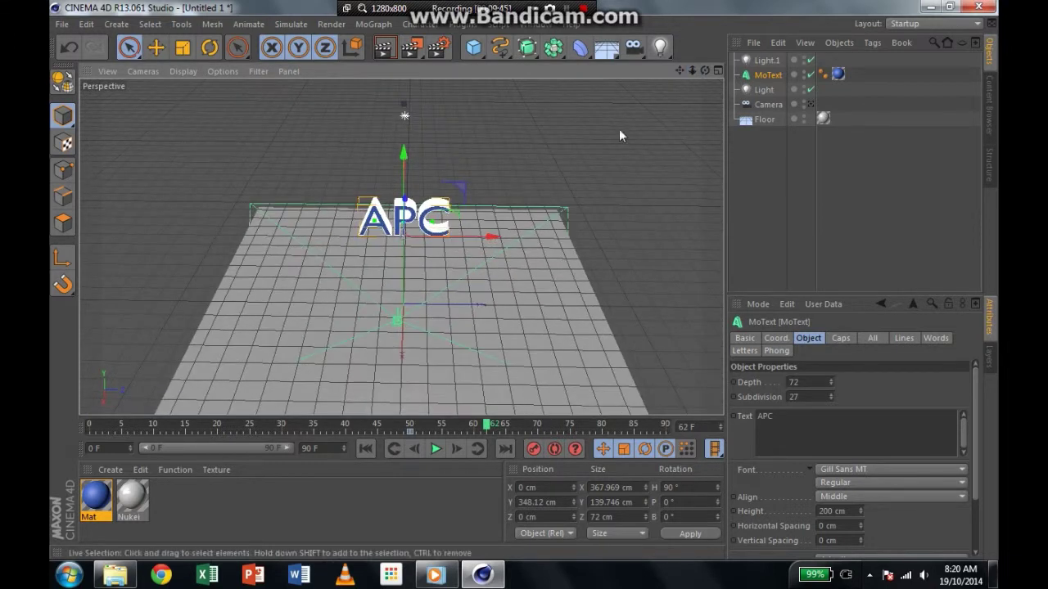
left_click_drag(488, 426, 571, 427)
left_click_drag(403, 154, 405, 224)
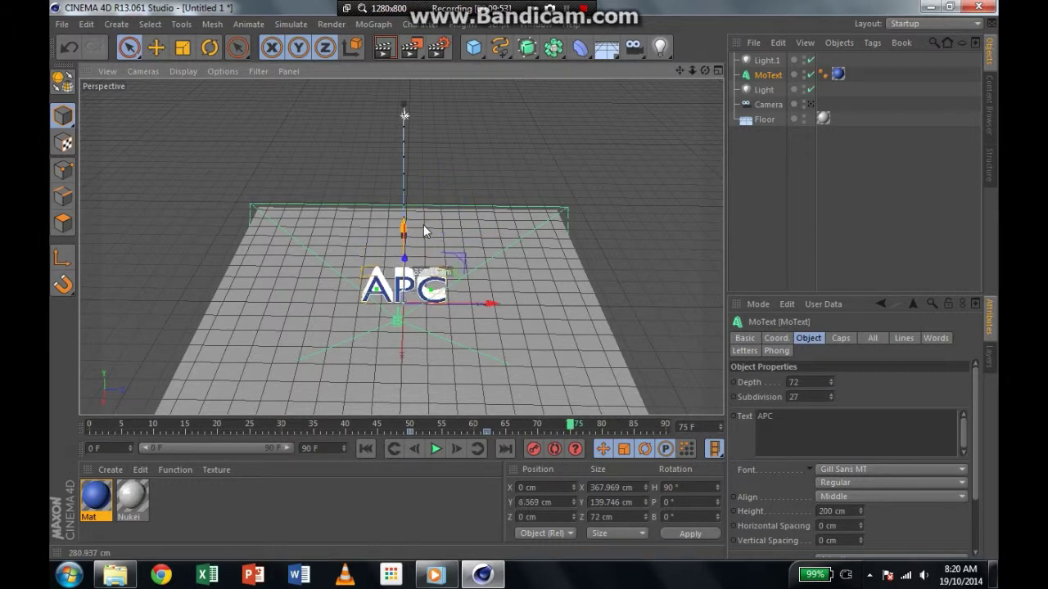
Step: Show the viewport through the scene camera and play the text animation from an early frame
left_click(142, 72)
left_click(214, 114)
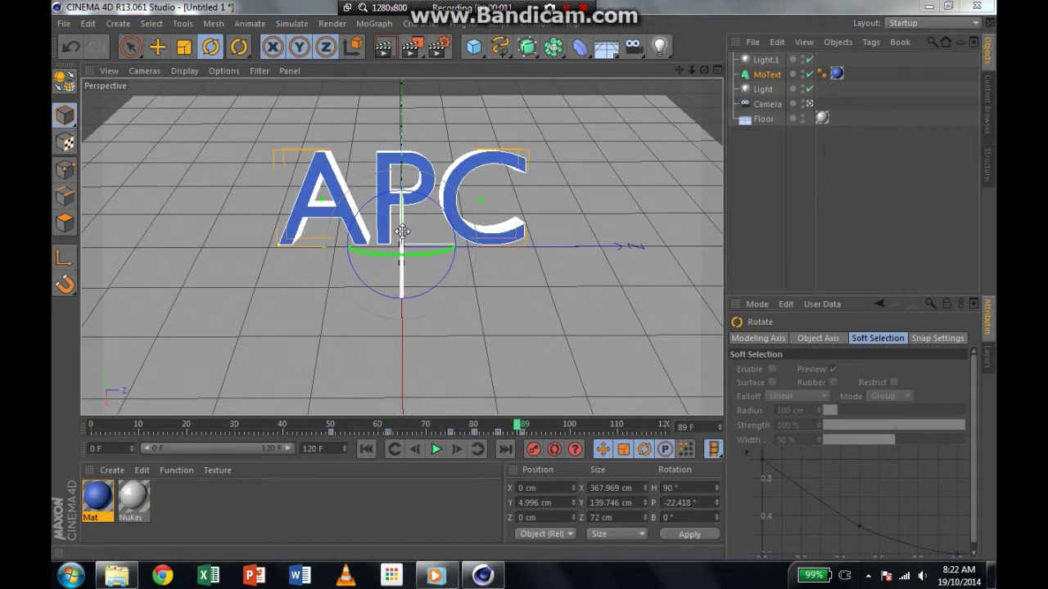
left_click_drag(515, 418, 89, 532)
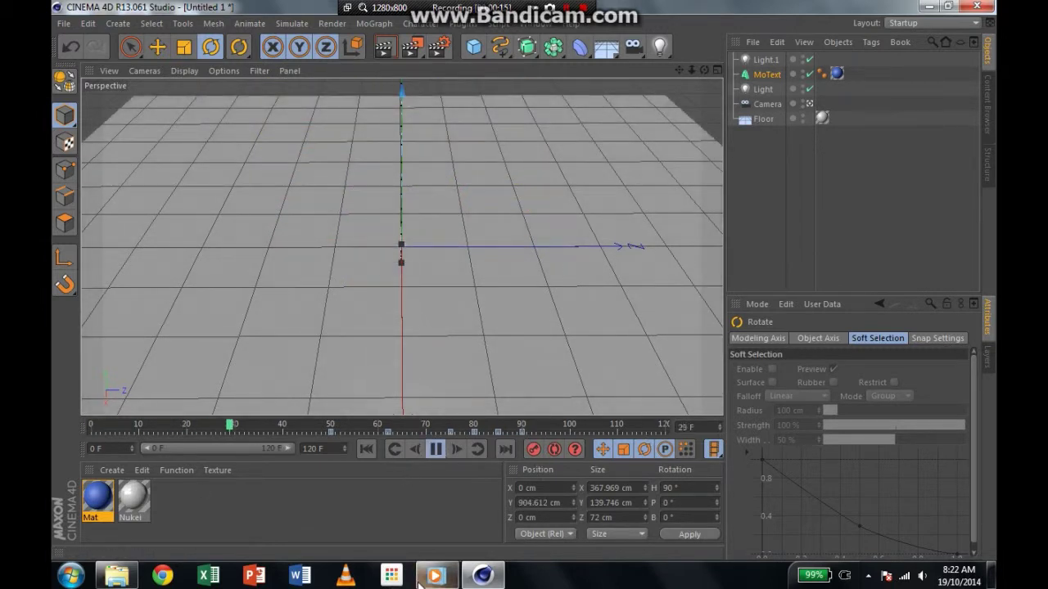
mouse_move(419, 583)
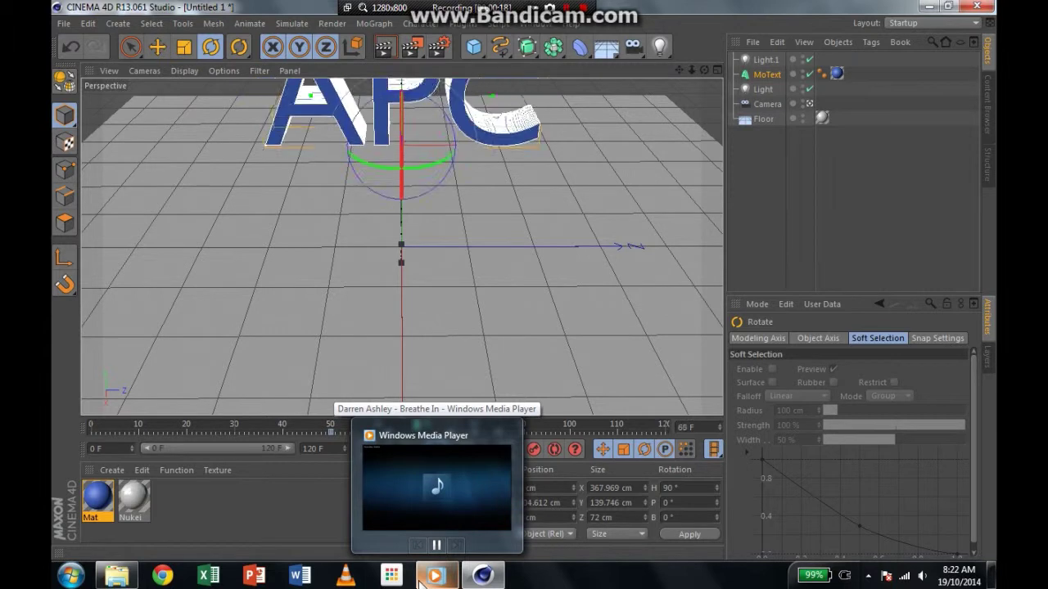
key("XF86AudioLowerVolume")
key("XF86AudioLowerVolume")
key("XF86AudioLowerVolume")
key("XF86AudioLowerVolume")
key("XF86AudioLowerVolume")
key("XF86AudioLowerVolume")
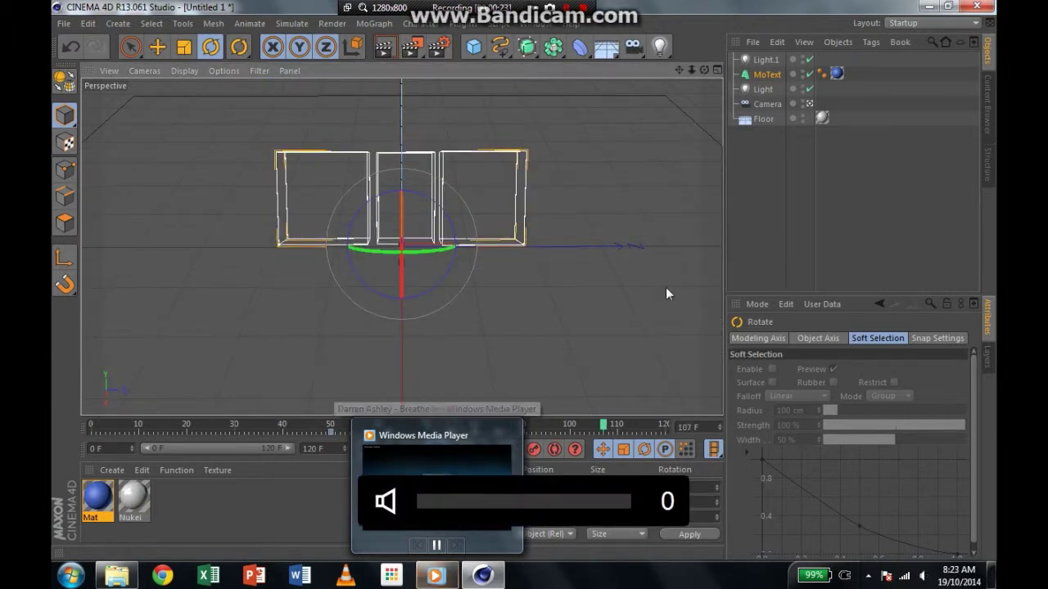
key("XF86AudioRaiseVolume")
key("XF86AudioRaiseVolume")
key("XF86AudioRaiseVolume")
key("XF86AudioRaiseVolume")
Step: Preview the animation through the camera, stopping at frame 92, with test renders before and after playback
left_click(382, 51)
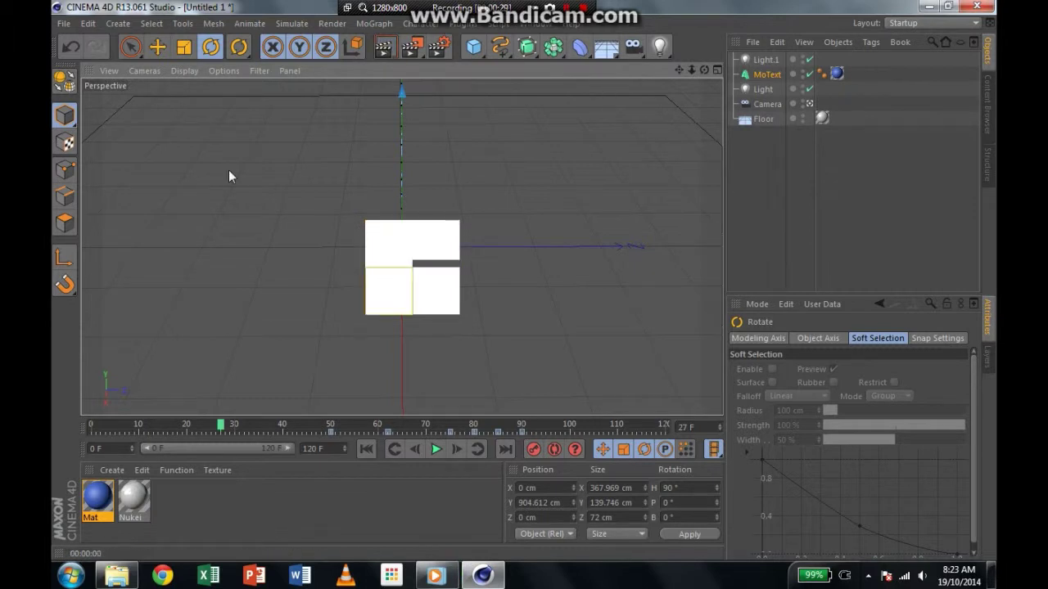
left_click(542, 234)
left_click(437, 449)
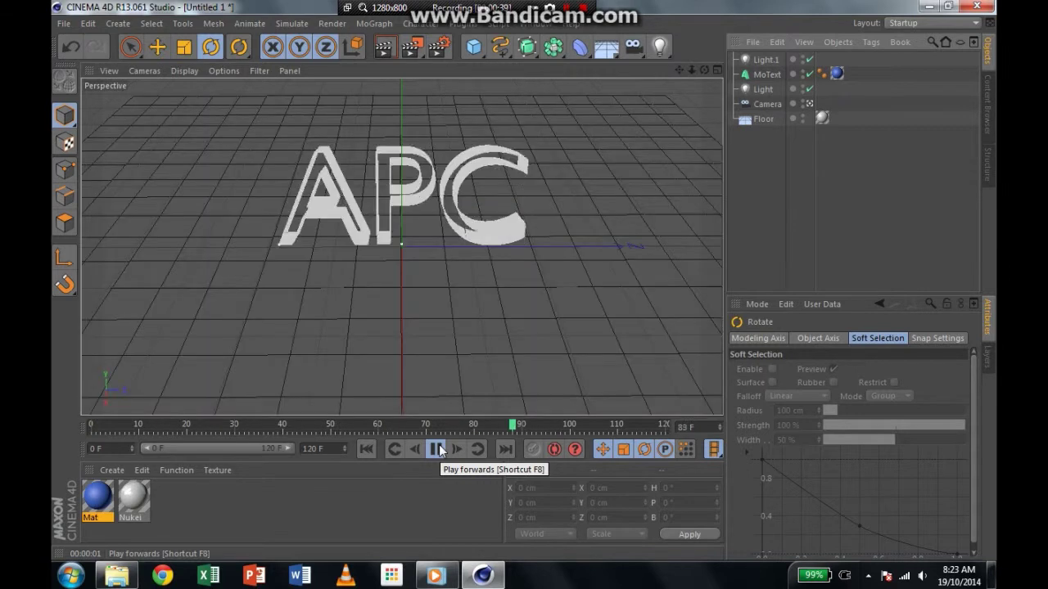
left_click(438, 448)
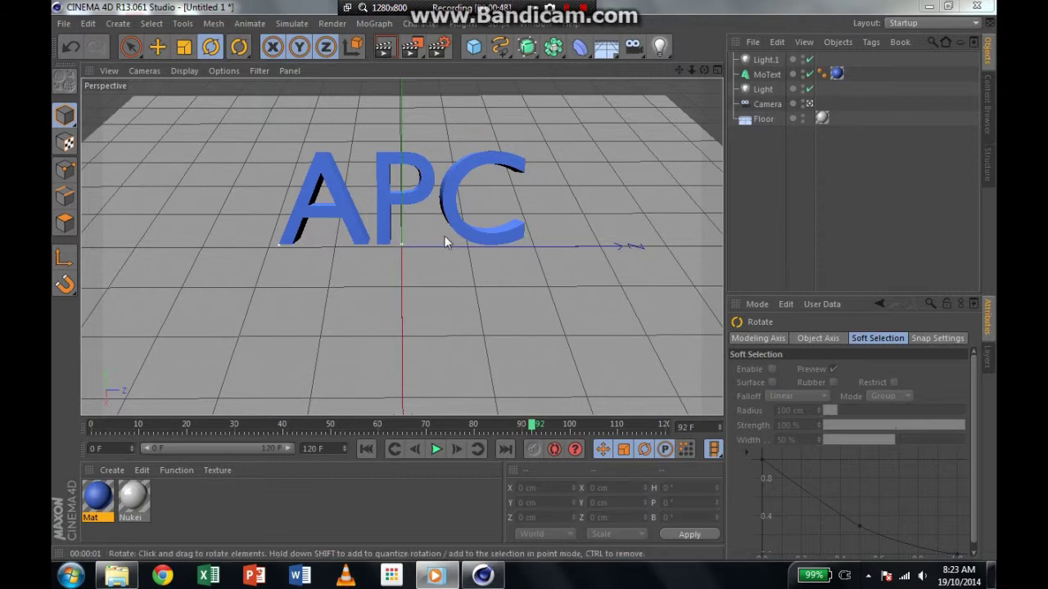
left_click(388, 51)
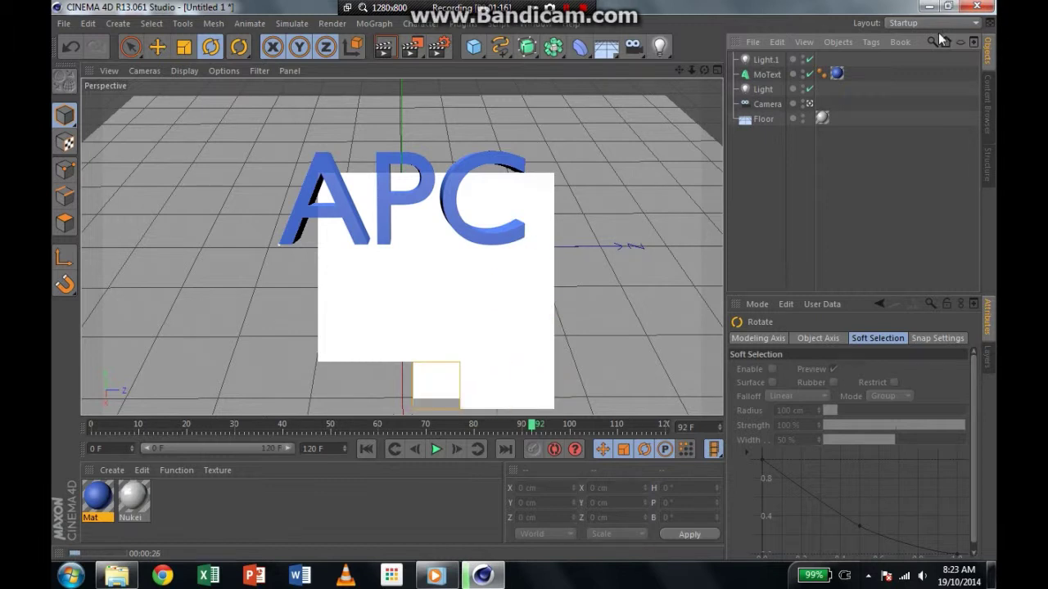
left_click(425, 342)
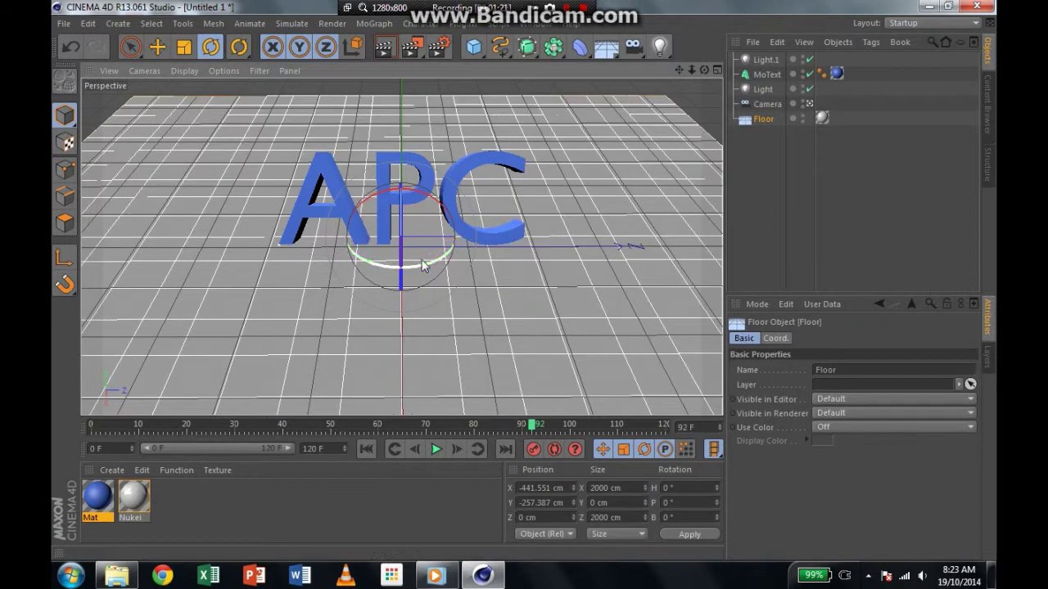
Step: Activate Live Selection, return the viewport to the default camera and set the current frame to 90
left_click(128, 49)
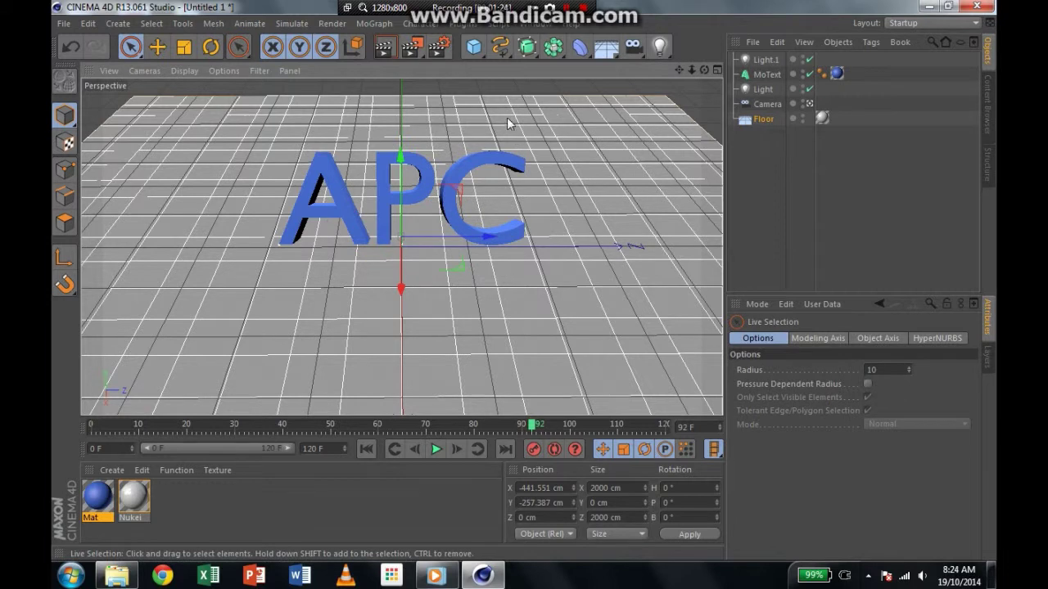
left_click(144, 70)
mouse_move(245, 108)
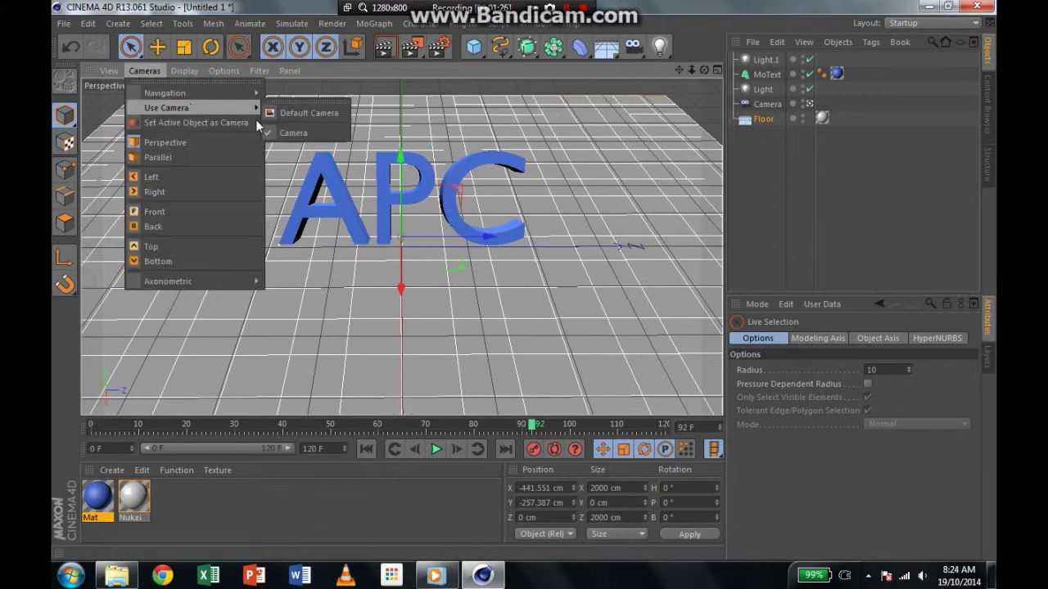
left_click(303, 113)
left_click(449, 424)
left_click_drag(506, 422, 536, 419)
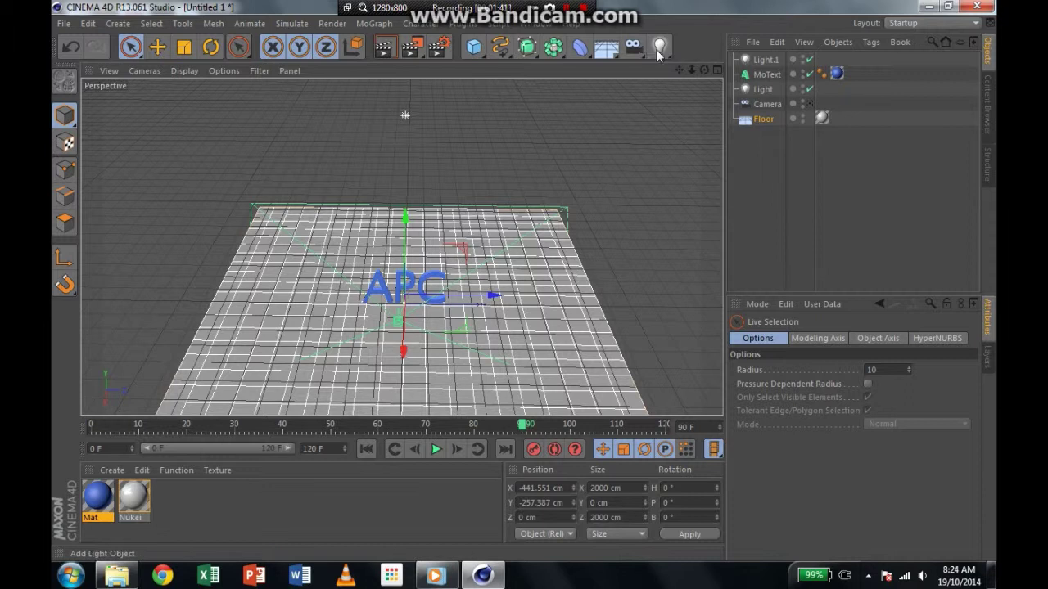
Step: Add a second MoText object to the scene and rotate its heading to 90°
left_click(400, 25)
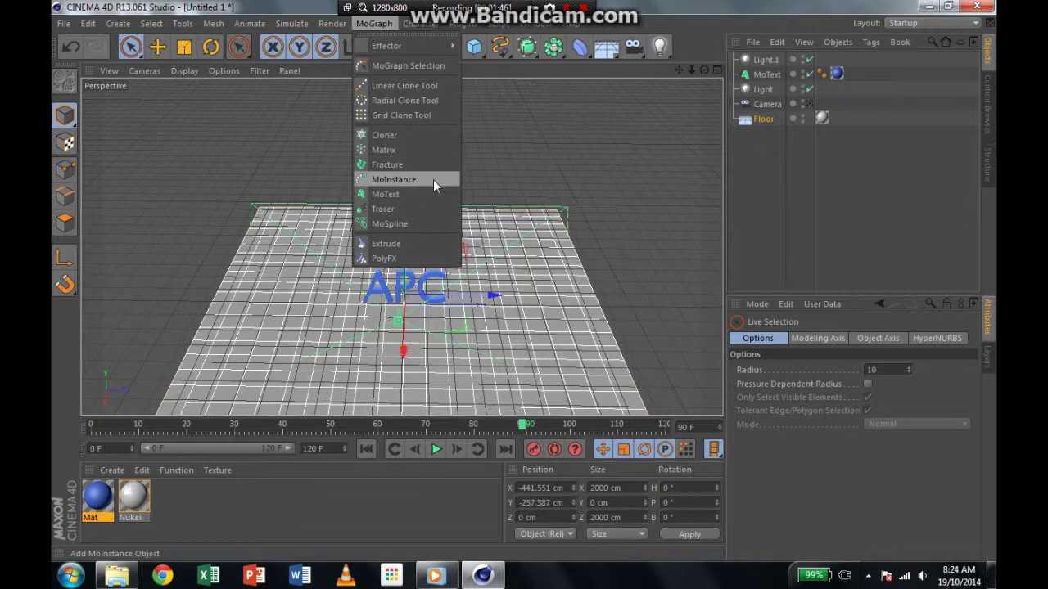
left_click(435, 188)
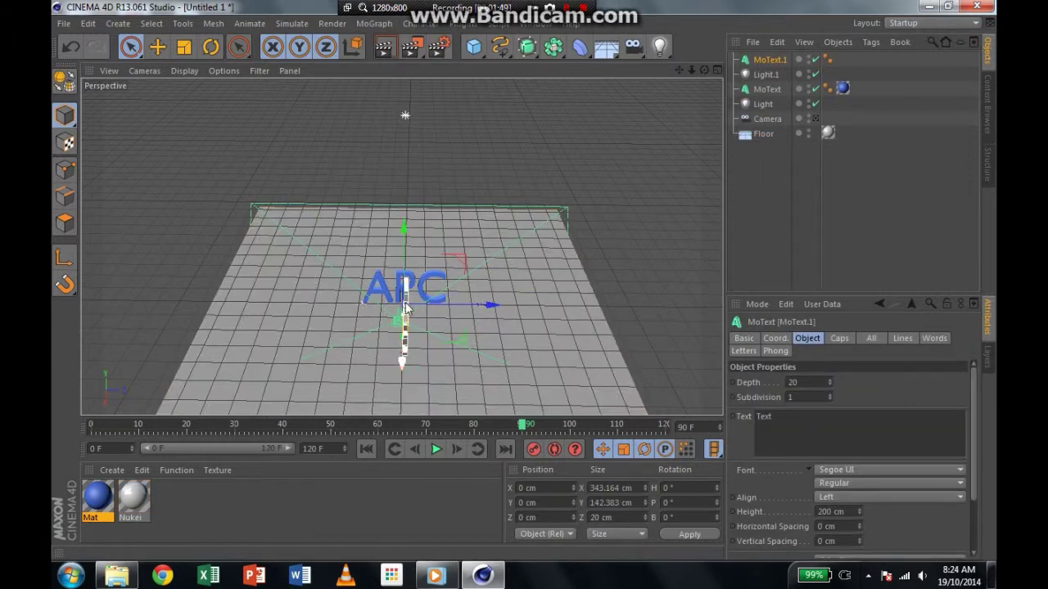
left_click(234, 56)
mouse_move(458, 322)
left_mouse_down()
mouse_move(526, 275)
mouse_move(512, 294)
left_mouse_up()
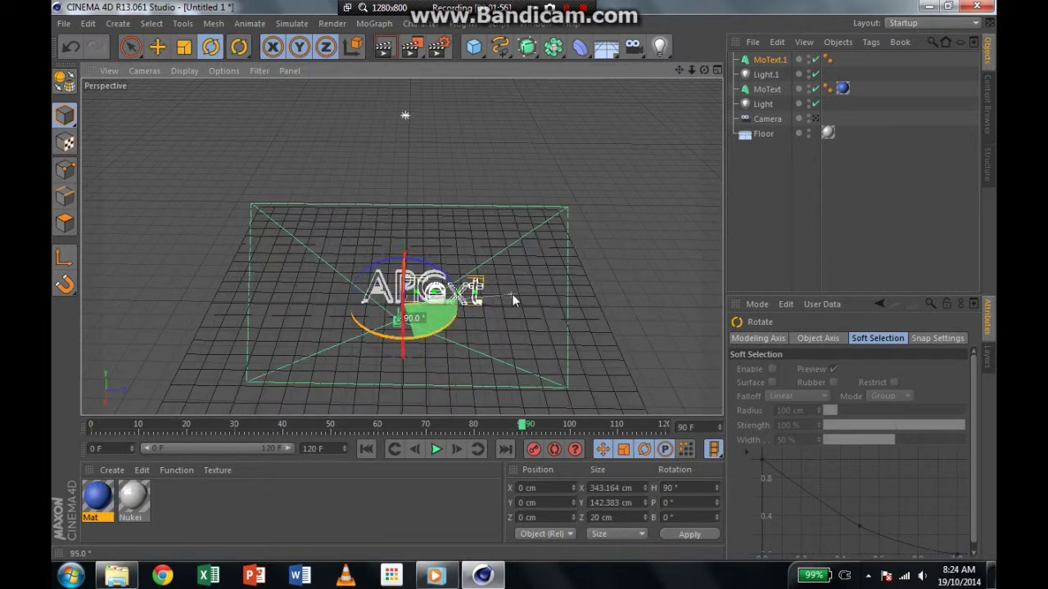
Step: Try the Bold font style on the second text and return it to Regular
left_click(465, 290)
left_click(855, 482)
left_click(857, 492)
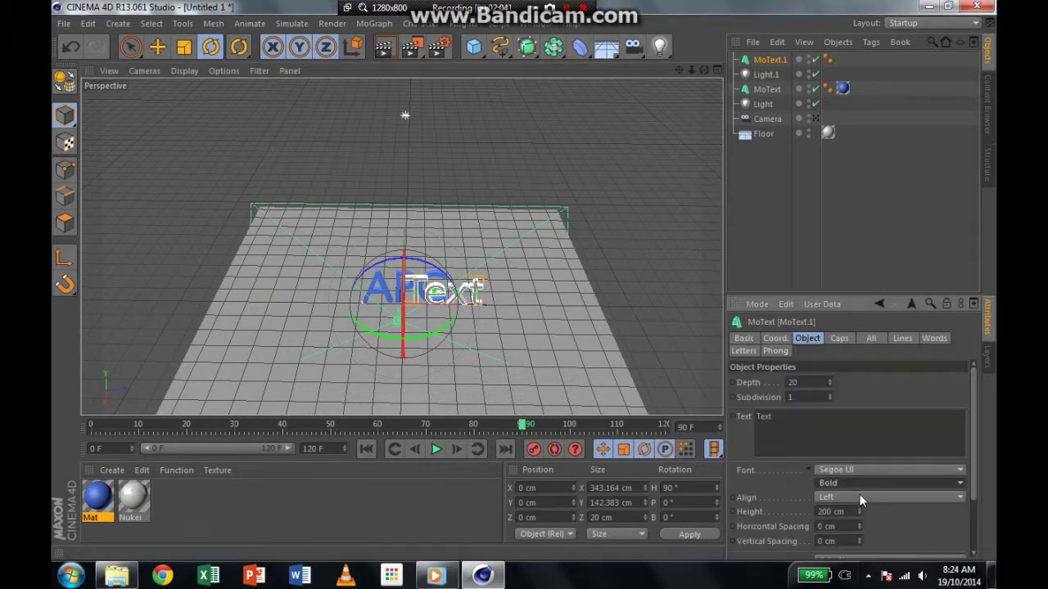
left_click(857, 497)
left_click(857, 509)
left_click(856, 483)
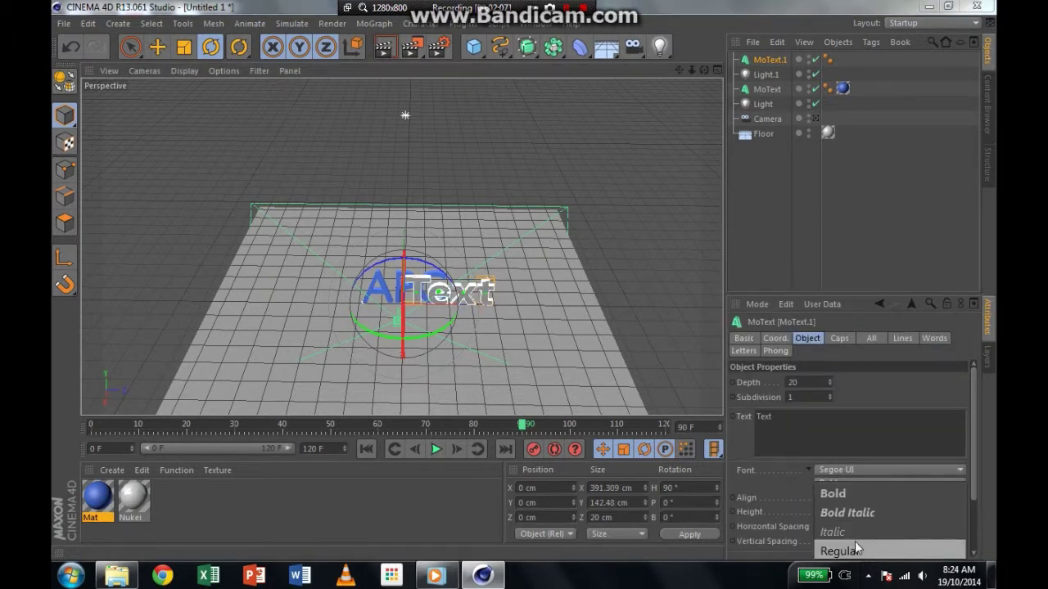
left_click(856, 546)
Step: Set the second text's font to Gill Sans MT with the Regular style
left_click(855, 469)
scroll(883, 383, "up", 15)
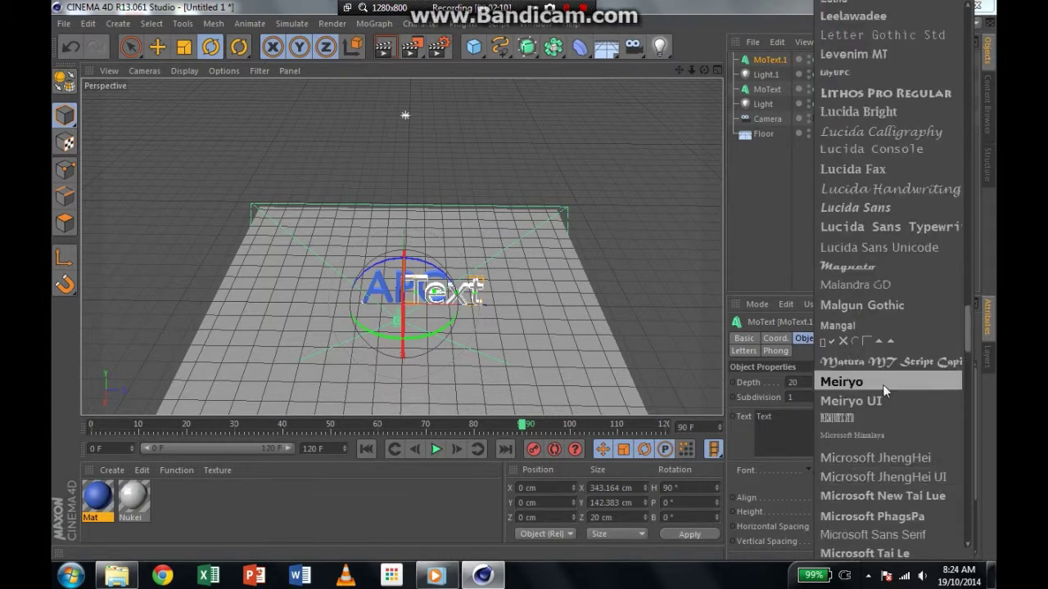
scroll(882, 384, "up", 10)
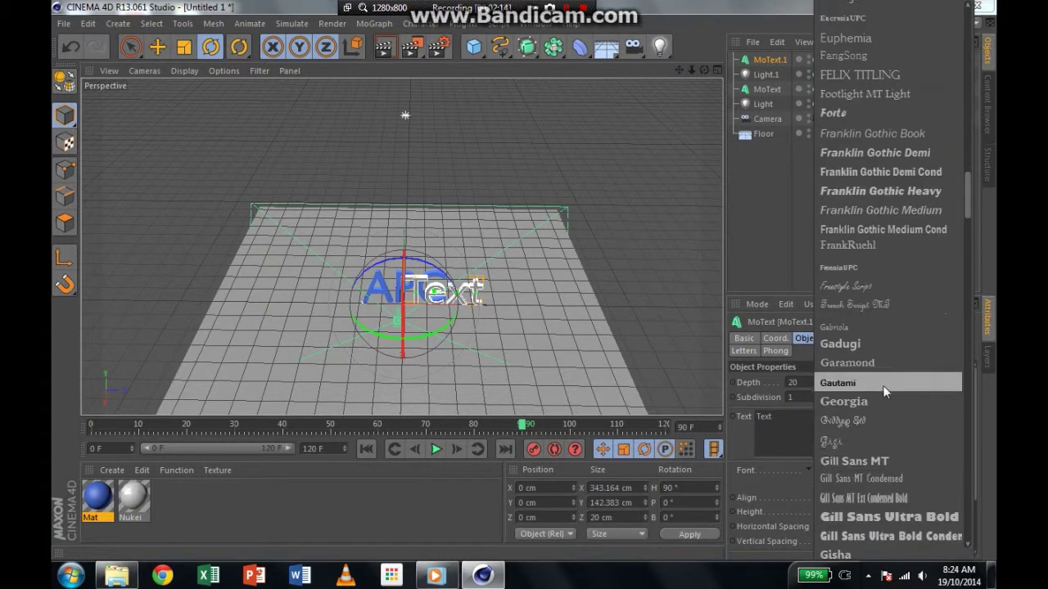
left_click(892, 462)
left_click(886, 484)
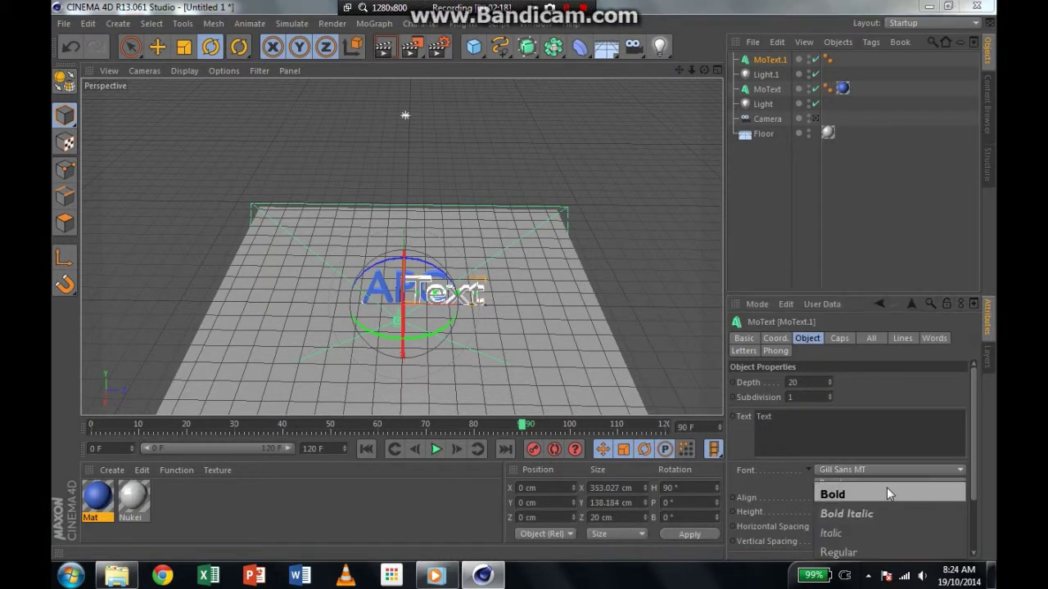
left_click(890, 450)
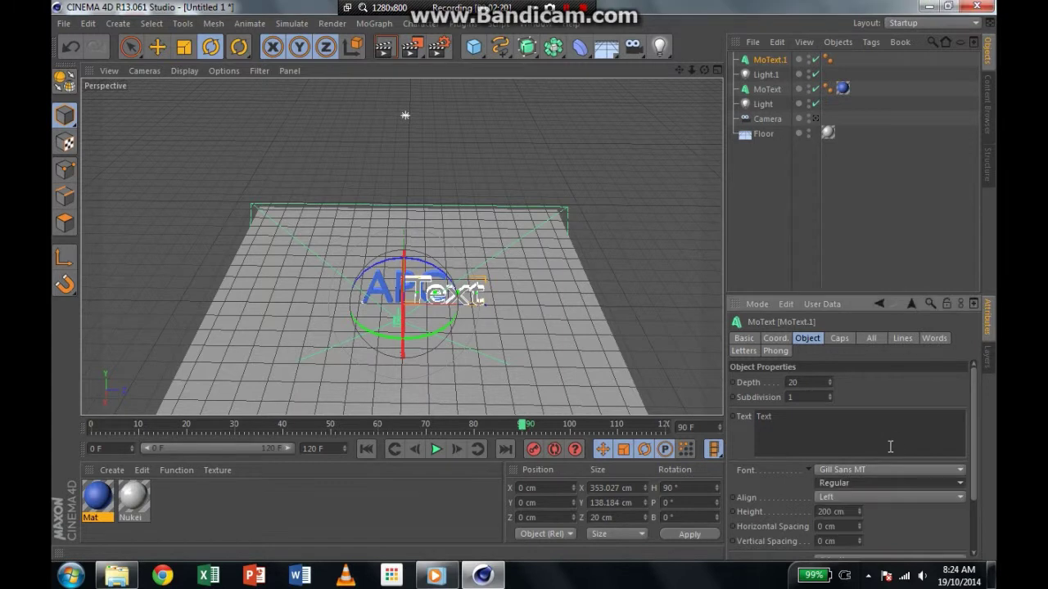
Step: Set the second text's alignment to Middle, its depth to 72 and its subdivision to 27
left_click(850, 494)
left_click(834, 527)
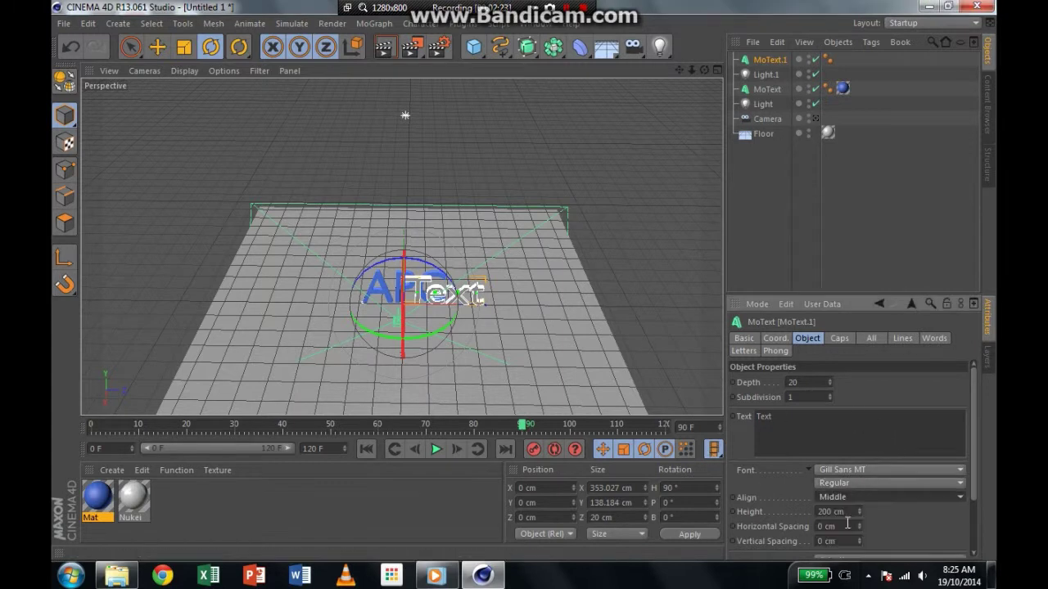
left_click(846, 470)
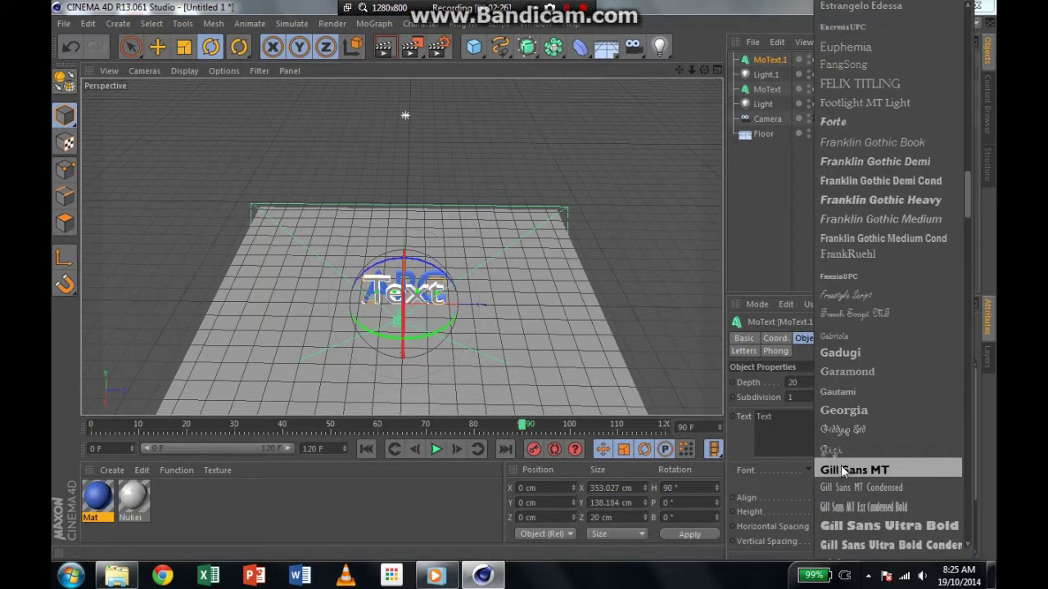
left_click(798, 381)
type("72")
key("Tab")
type("27")
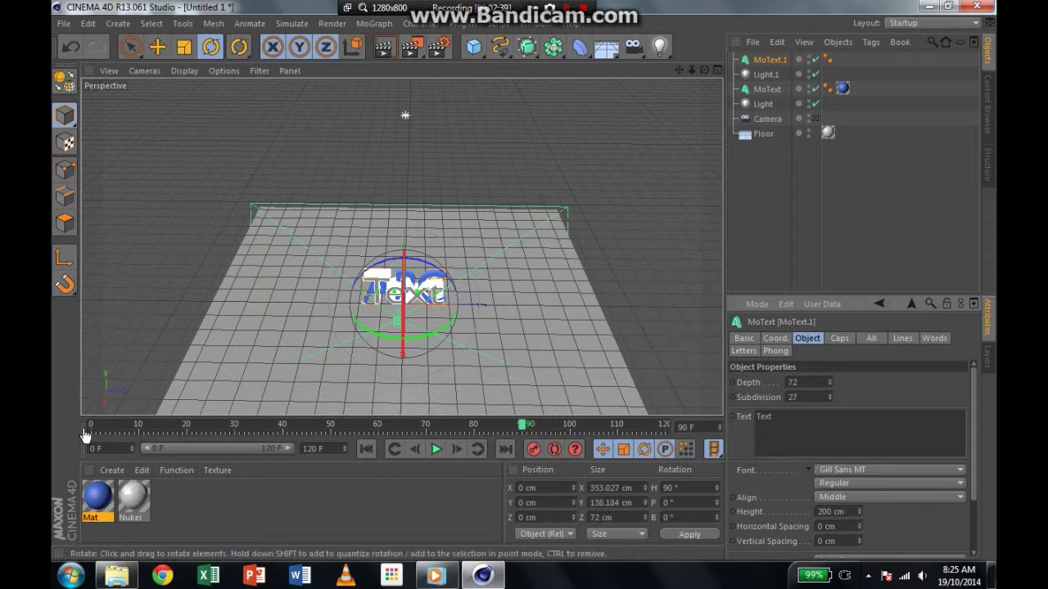
Step: Apply the blue Mat material to the second text and keyframe it at frame 90 at about X 120 cm, Y 833 cm
left_click_drag(431, 292, 432, 292)
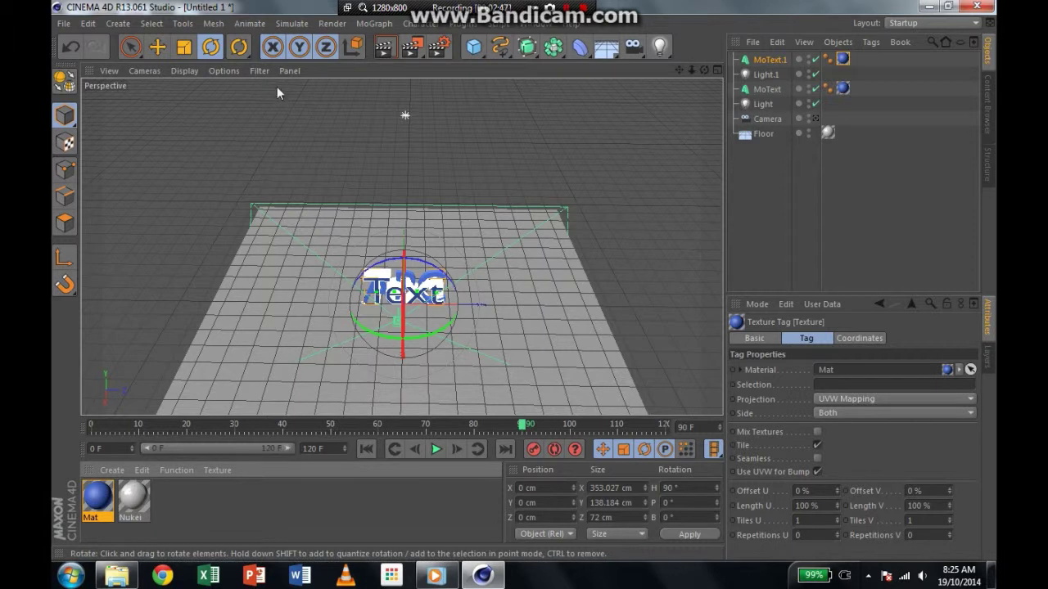
left_click(157, 47)
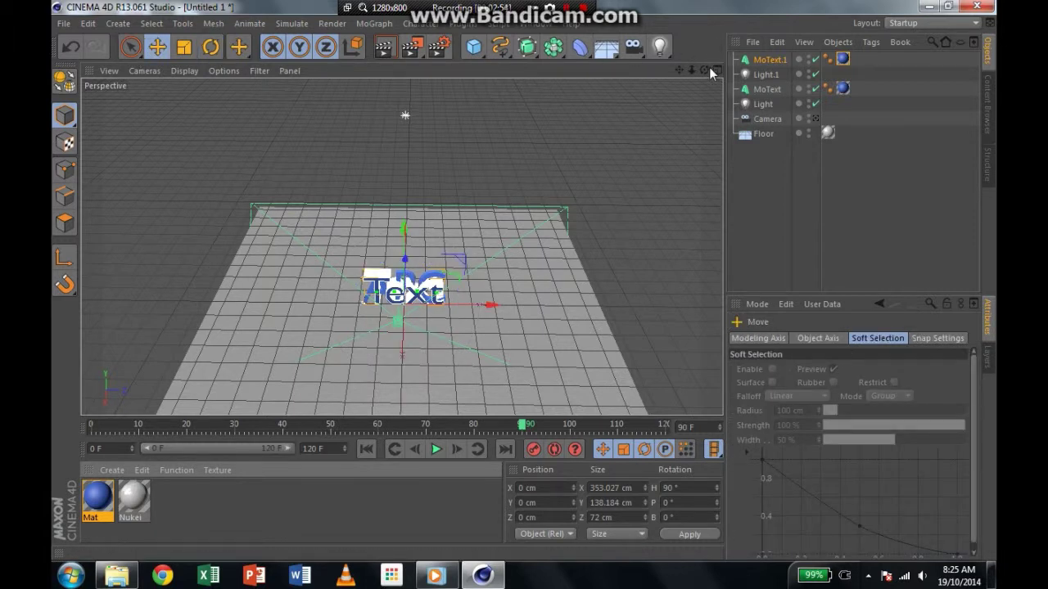
left_click_drag(704, 70, 599, 72)
left_click_drag(434, 252, 419, 268)
left_click_drag(336, 259, 337, 87)
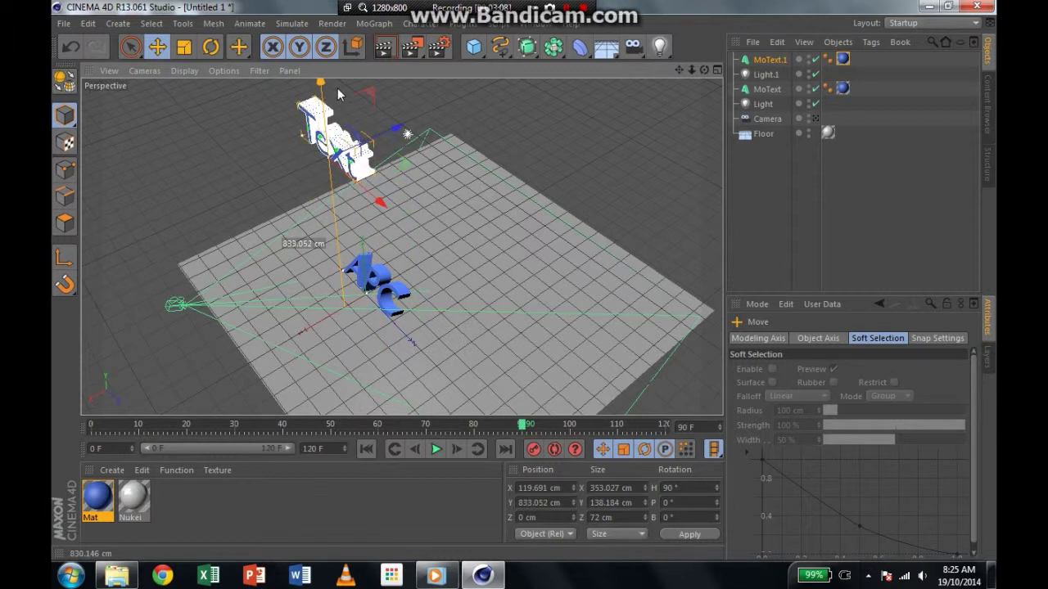
mouse_move(704, 71)
left_mouse_down()
mouse_move(796, 51)
mouse_move(704, 71)
left_mouse_up()
Step: At frame 105, lower the second text to about Y 279 cm and record a keyframe
left_click_drag(526, 428, 596, 422)
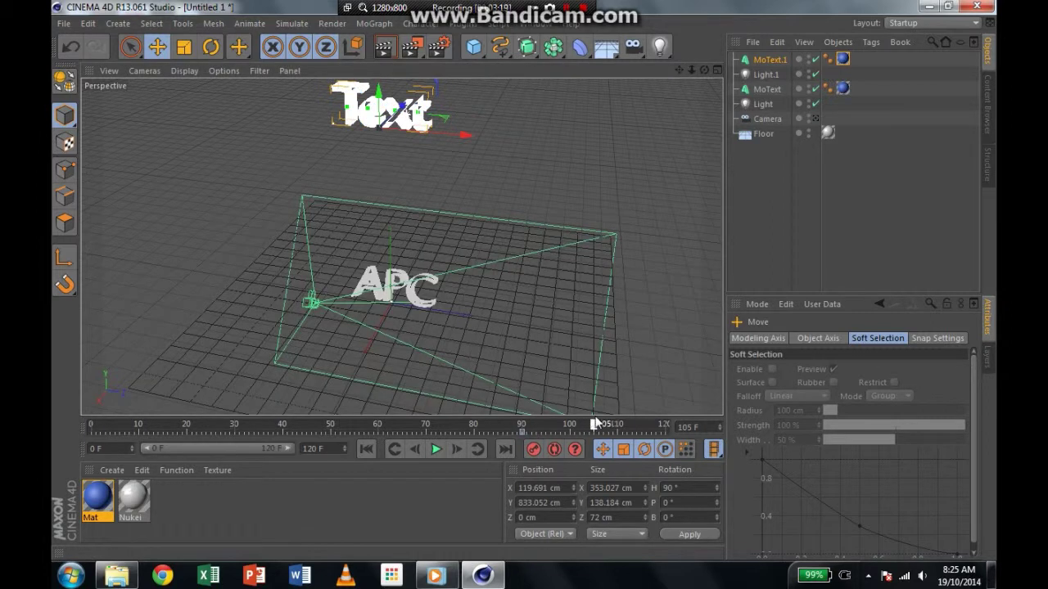
left_click_drag(382, 114, 390, 251)
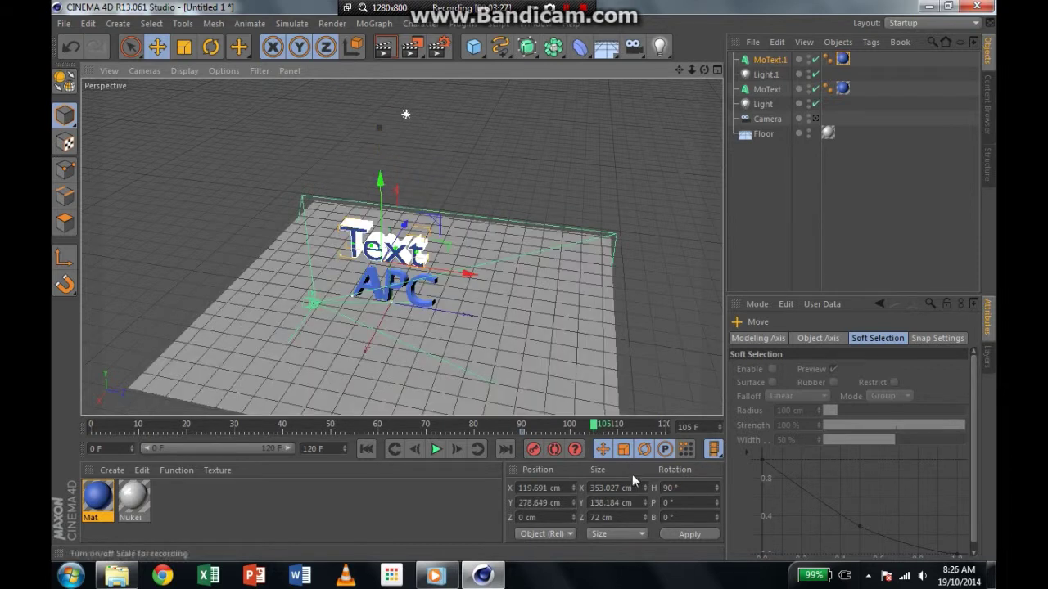
left_click(618, 421)
Step: At frame 120, lower the second text to about Y -2 cm and view it through the scene camera
left_click_drag(633, 425, 673, 425)
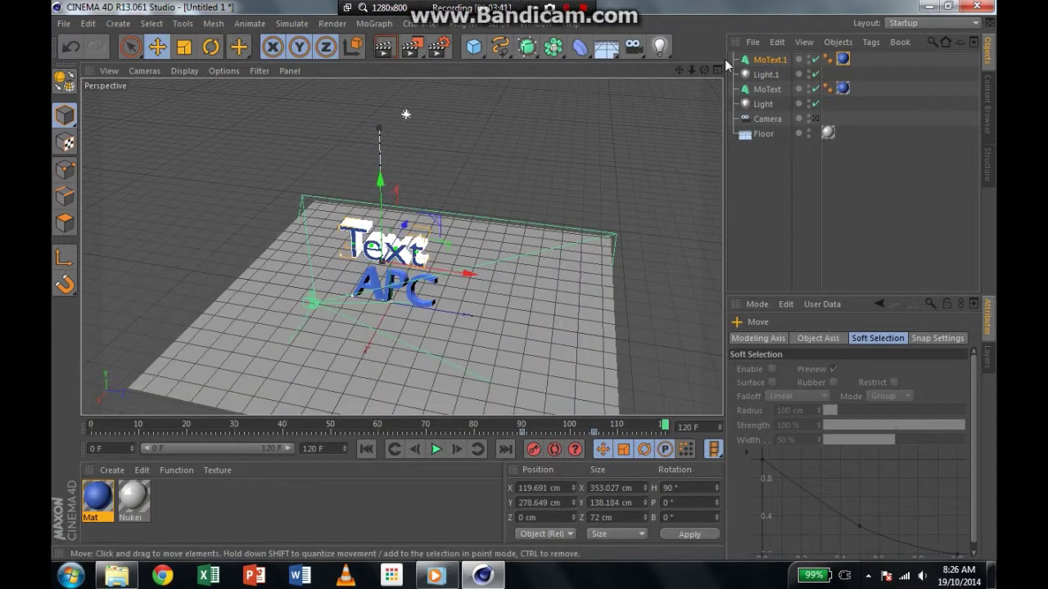
mouse_move(704, 70)
left_mouse_down()
mouse_move(434, 178)
mouse_move(400, 178)
mouse_move(385, 254)
left_mouse_up()
left_click(144, 70)
mouse_move(205, 108)
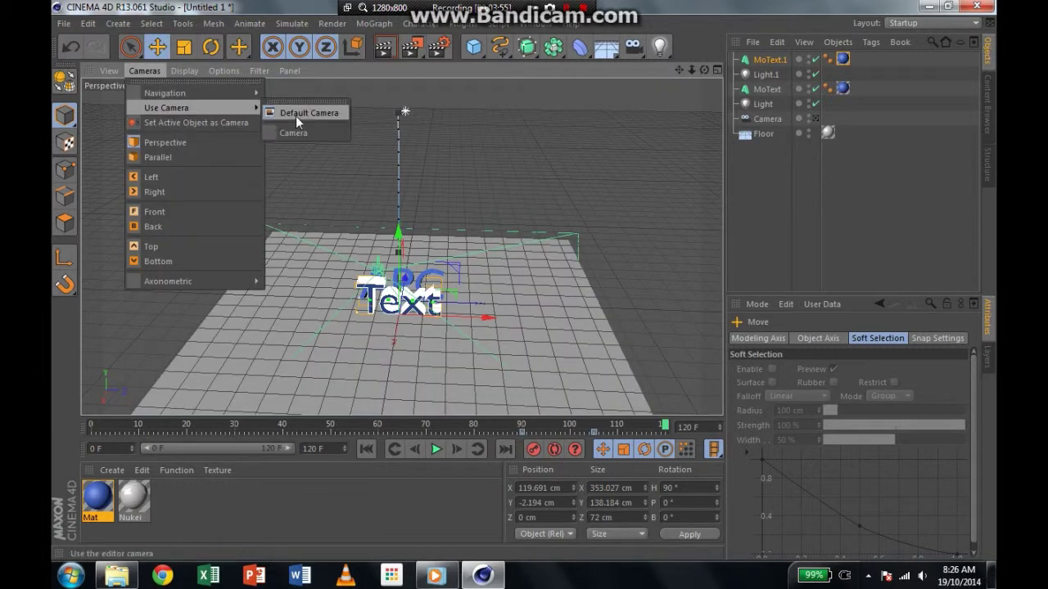
left_click(293, 133)
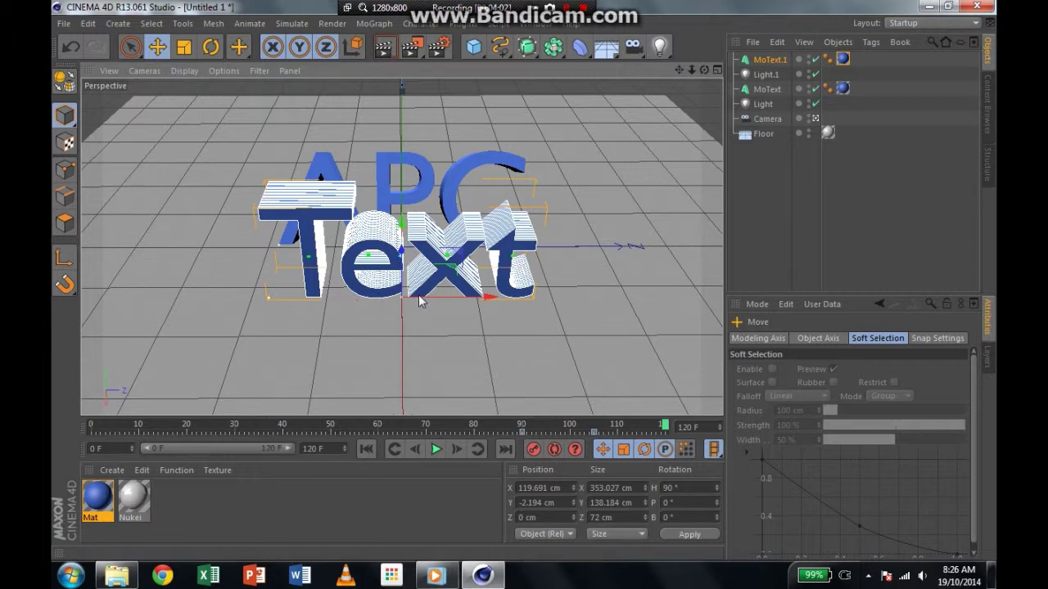
Step: Adjust the second text's height to about Y -58 cm, placing it in front of and below APC
left_click(442, 280)
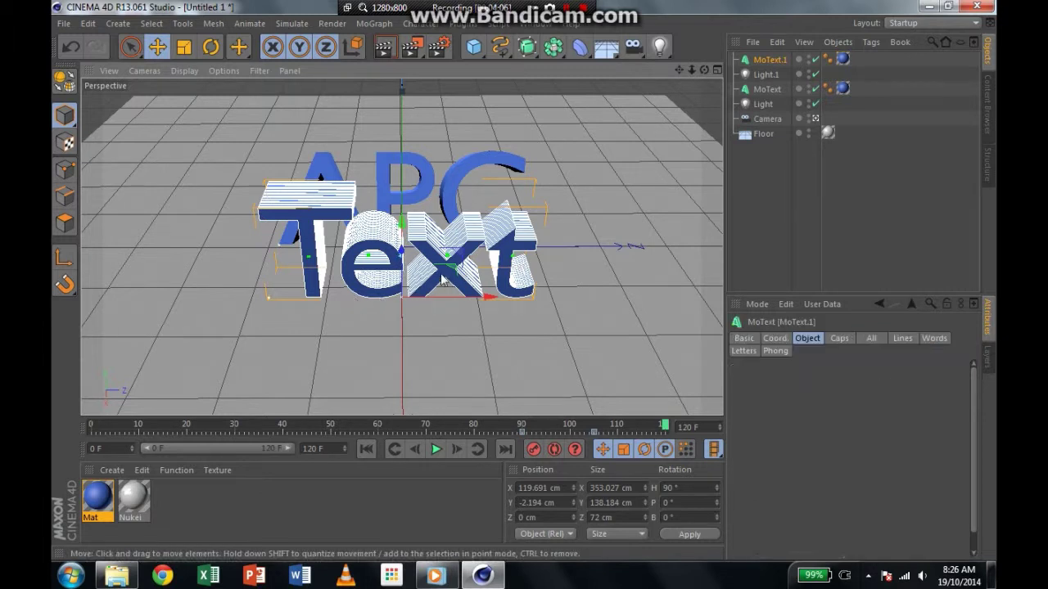
key("Up")
key("Up")
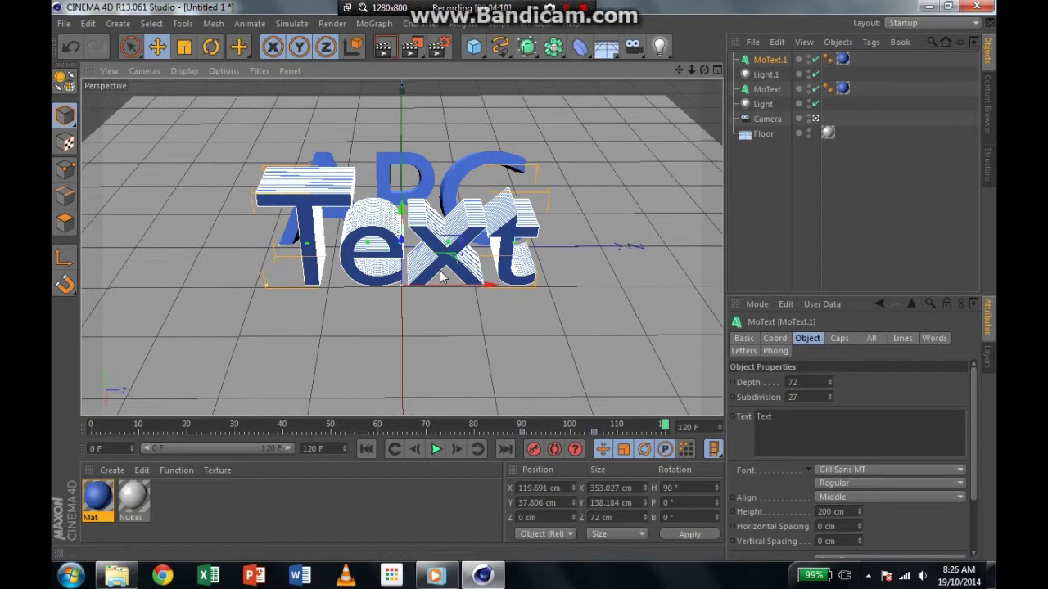
left_click_drag(399, 195, 404, 263)
left_click_drag(404, 269, 404, 271)
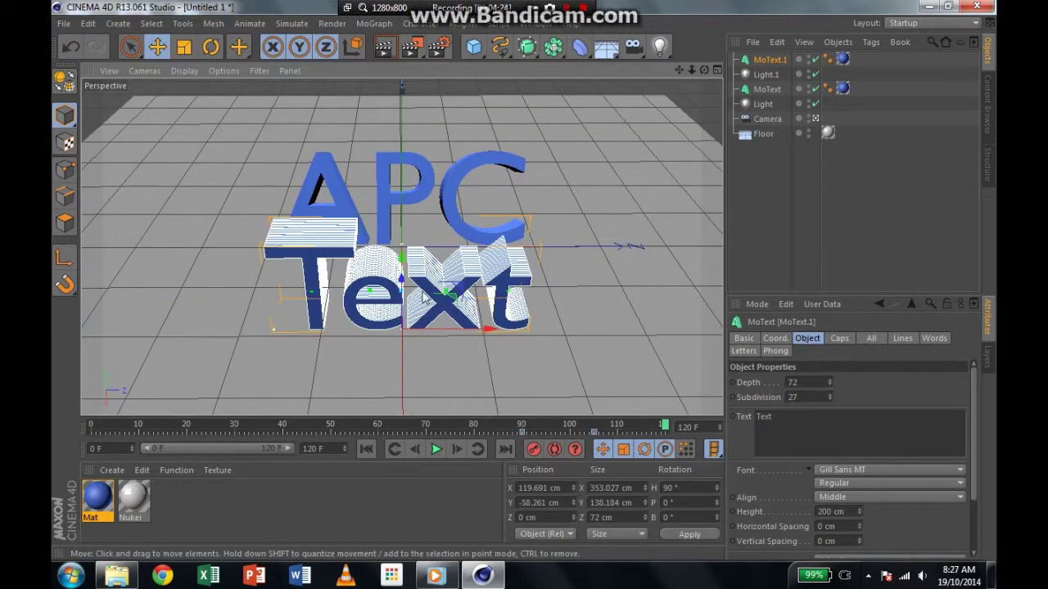
Step: From the default camera, move the second text forward to about X 171 cm and record its keyframe at frame 120
left_click(184, 70)
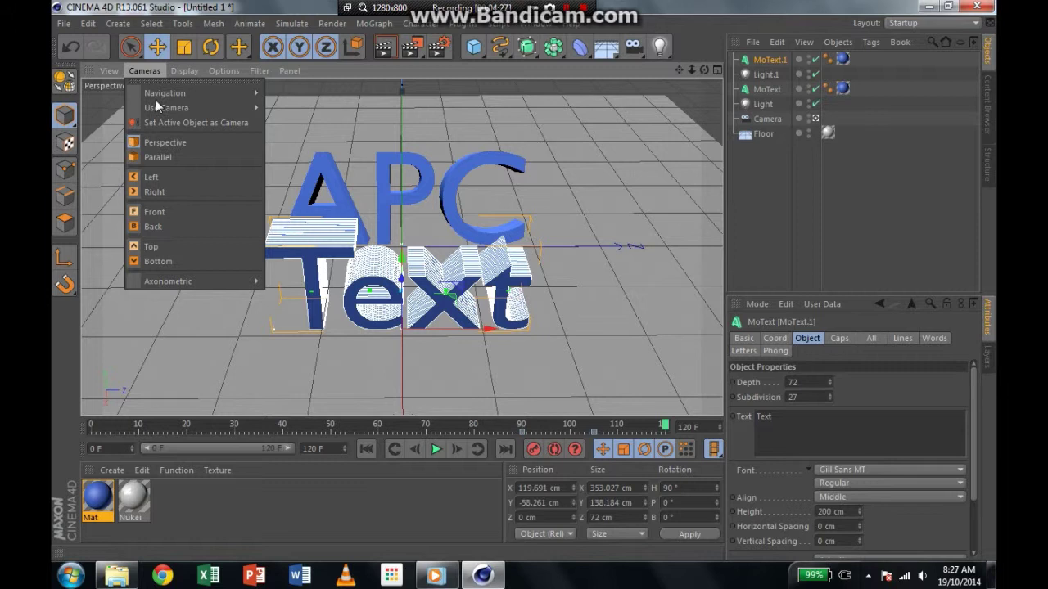
mouse_move(238, 113)
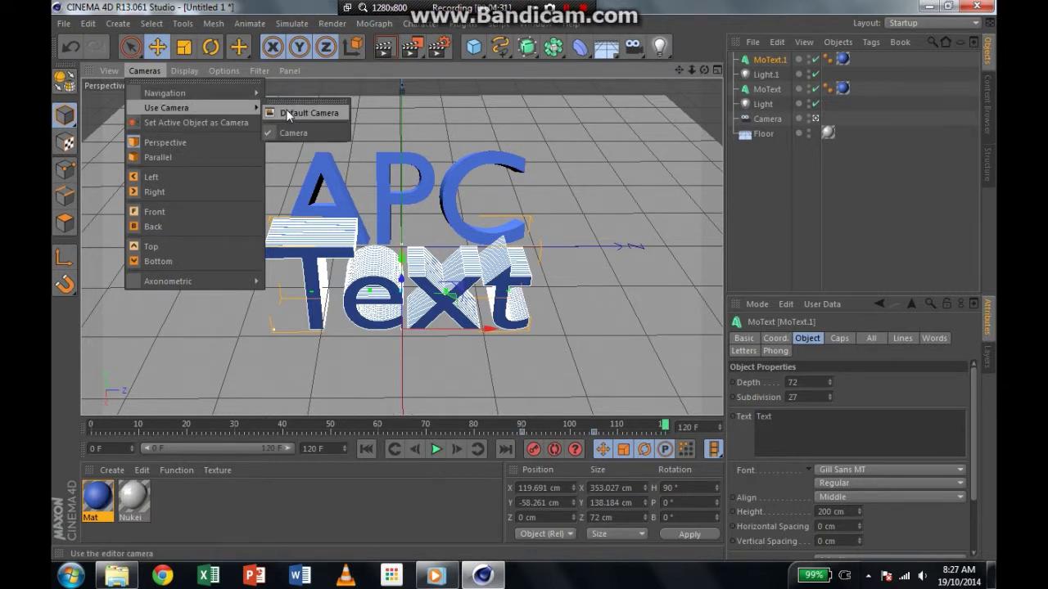
left_click(293, 130)
left_click_drag(693, 71, 593, 117)
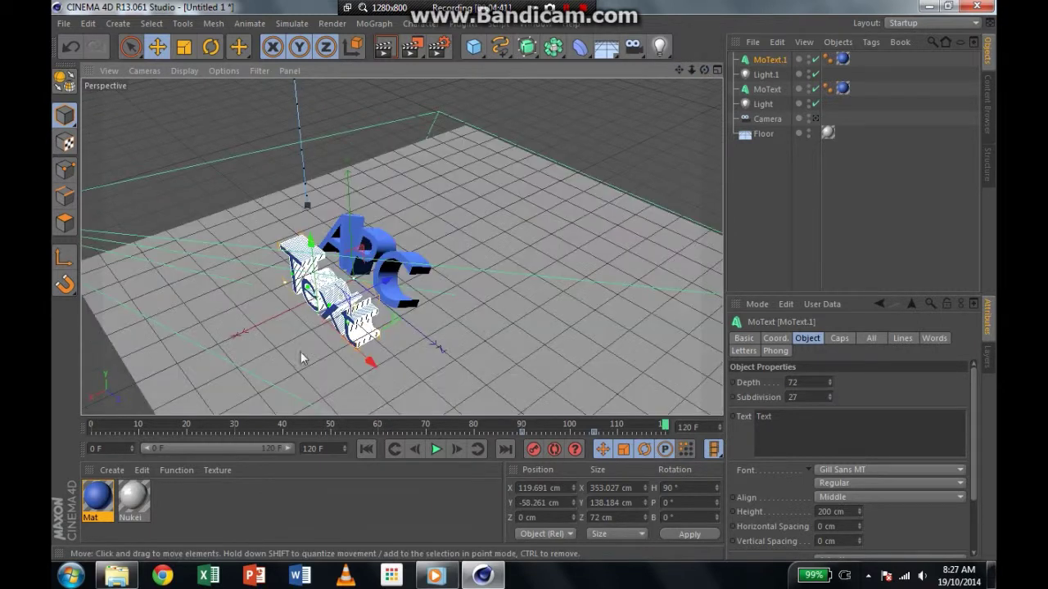
left_click_drag(363, 289, 345, 290)
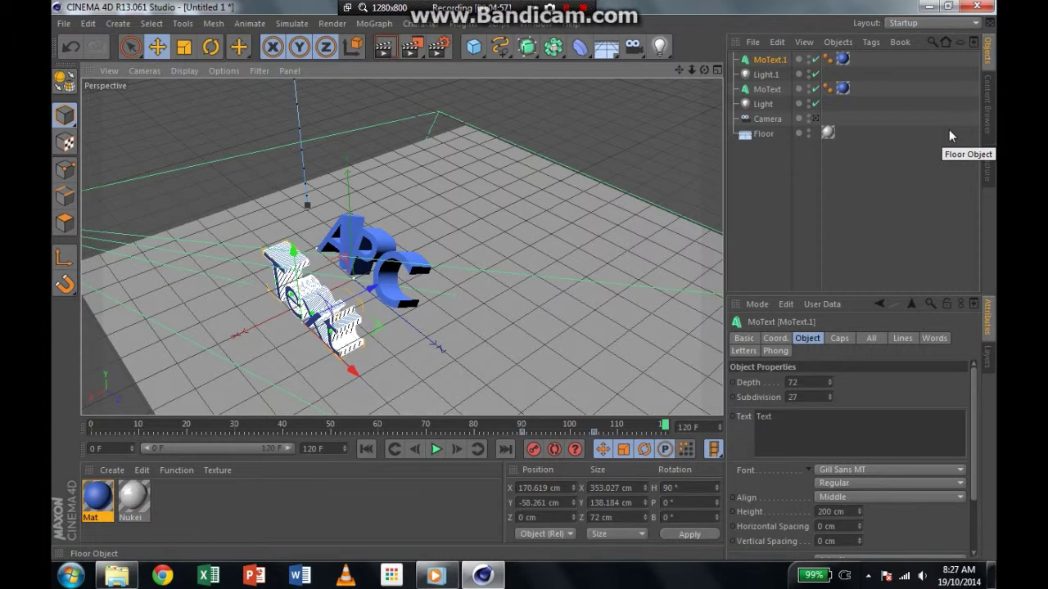
right_click(65, 582)
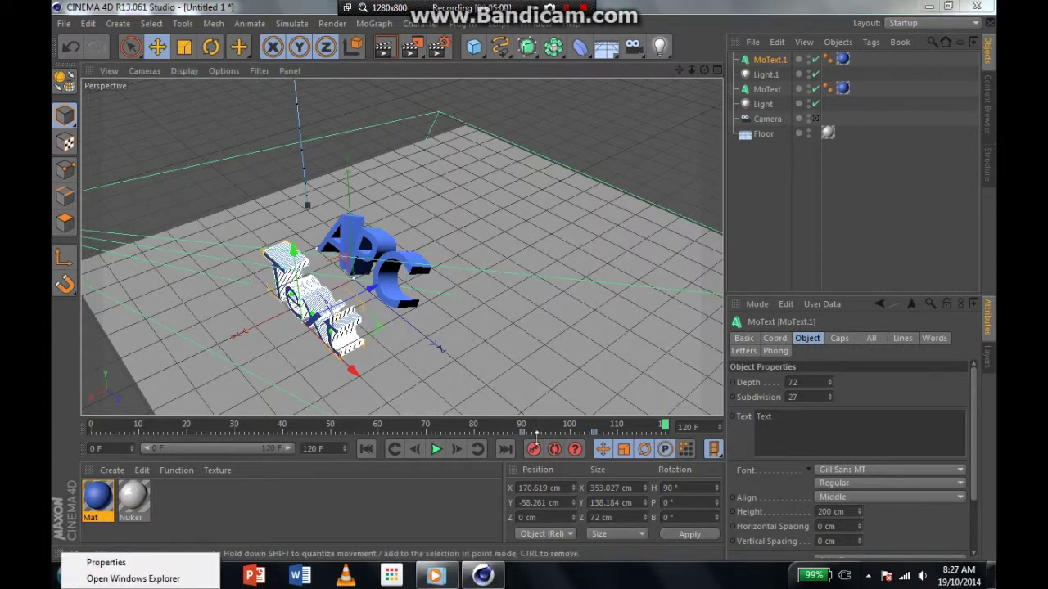
left_click(531, 451)
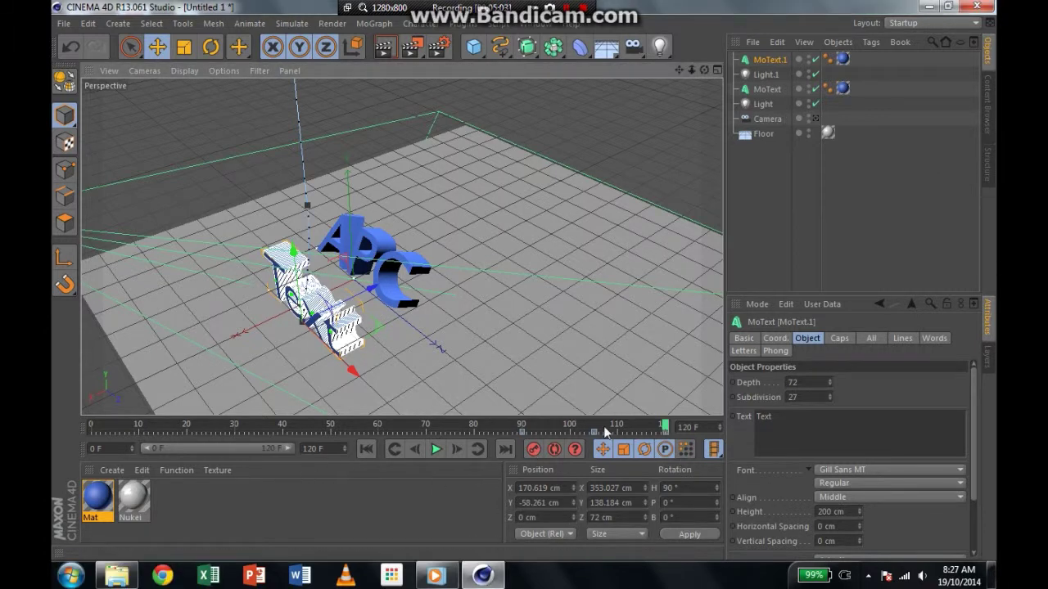
Step: Check the APC text's keyframes, reselect the second text and extend the timeline and its preview range to frame 140
left_click(387, 278)
left_click_drag(667, 432, 450, 459)
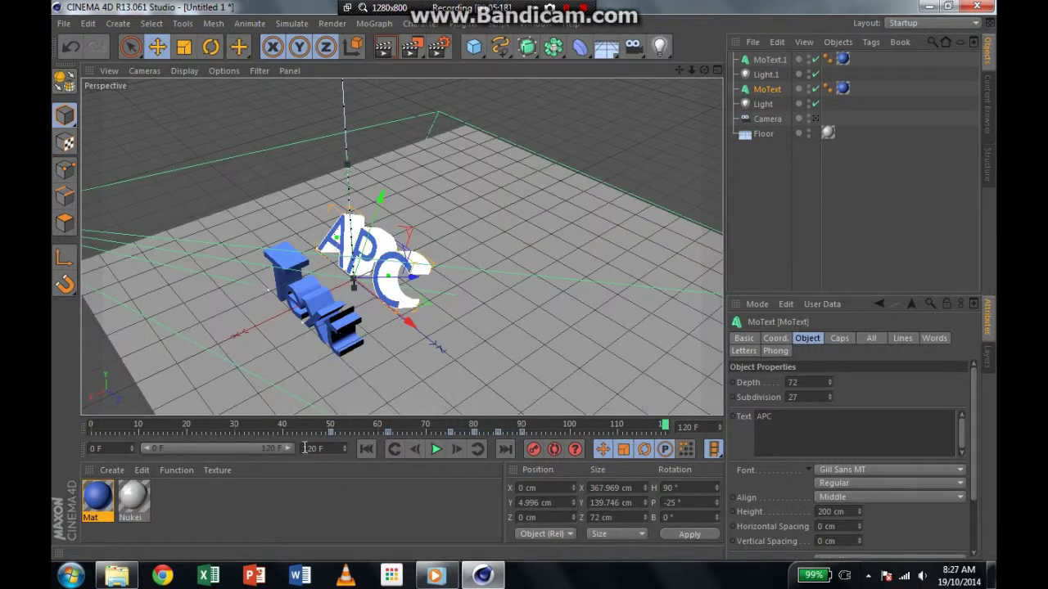
left_click(330, 304)
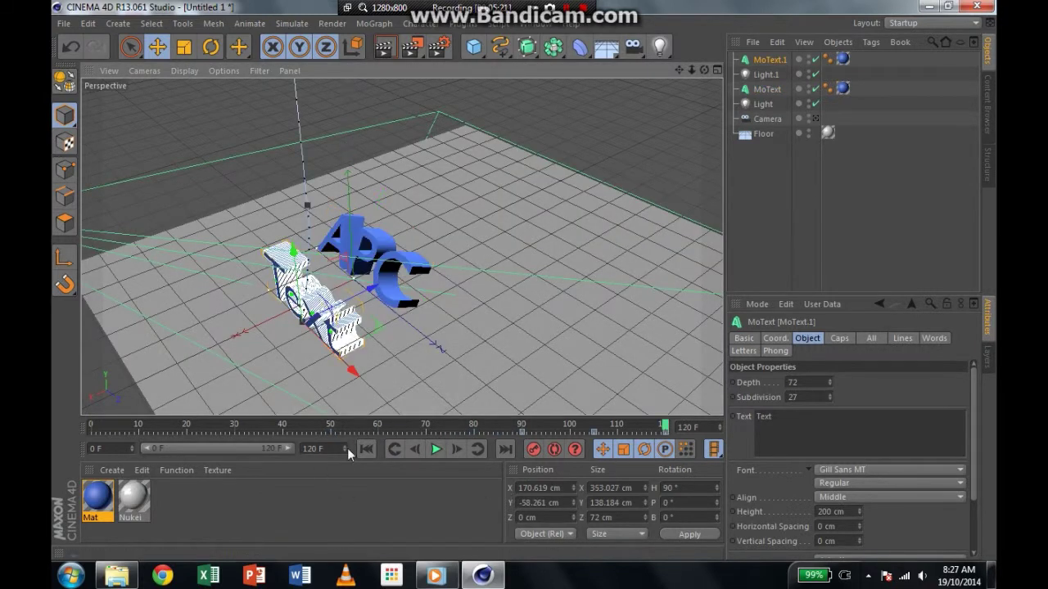
left_click(346, 446)
left_click(345, 446)
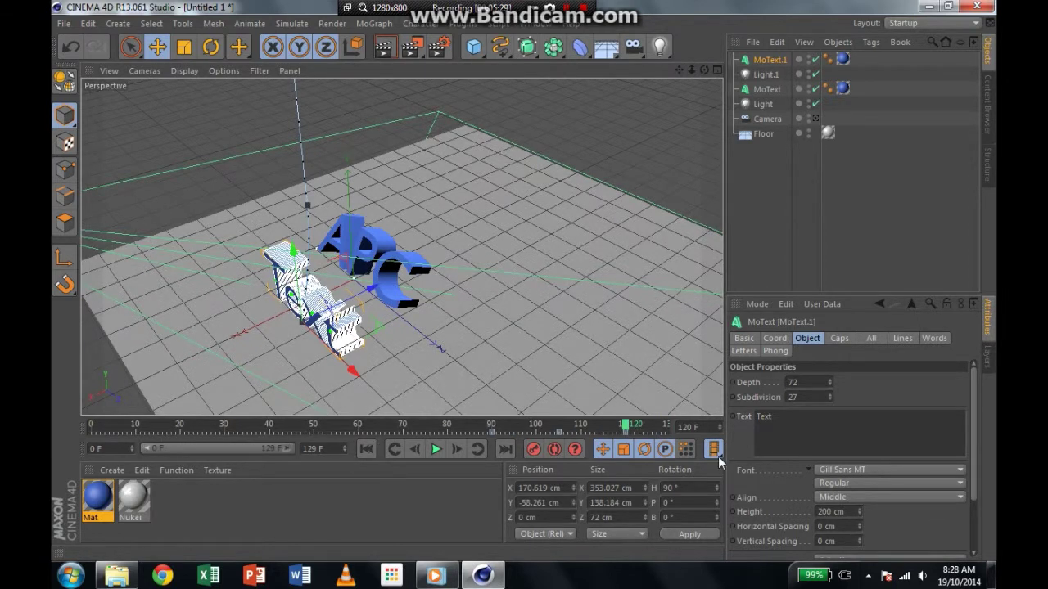
left_click(346, 445)
left_click(345, 445)
left_click(345, 445)
left_click(344, 444)
left_click_drag(277, 448, 327, 444)
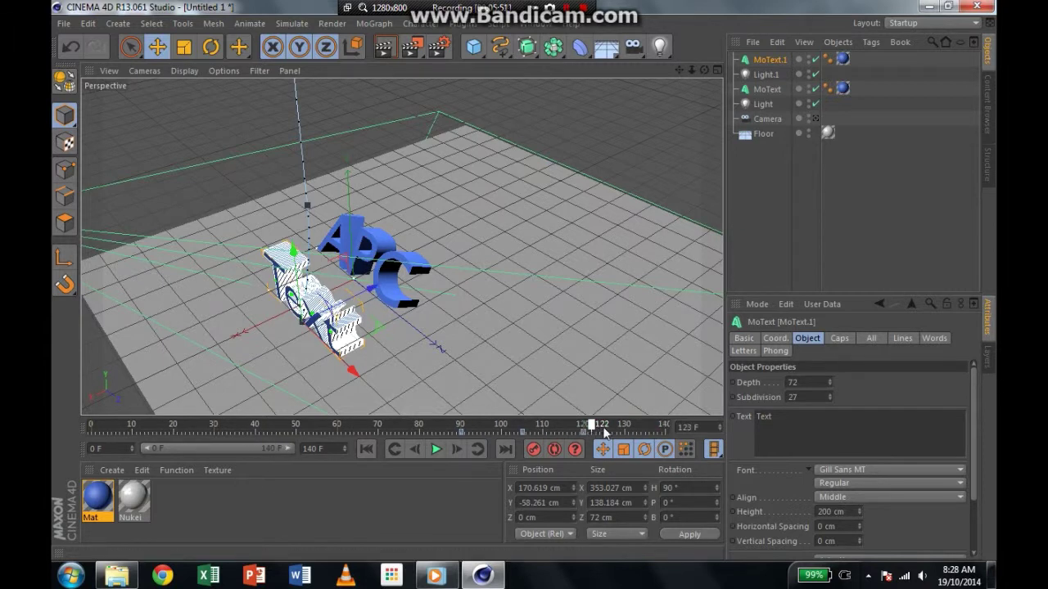
Step: At frame 125, keyframe the second text lowered to about Y -90 cm and view it through the scene camera
left_click_drag(297, 273, 304, 305)
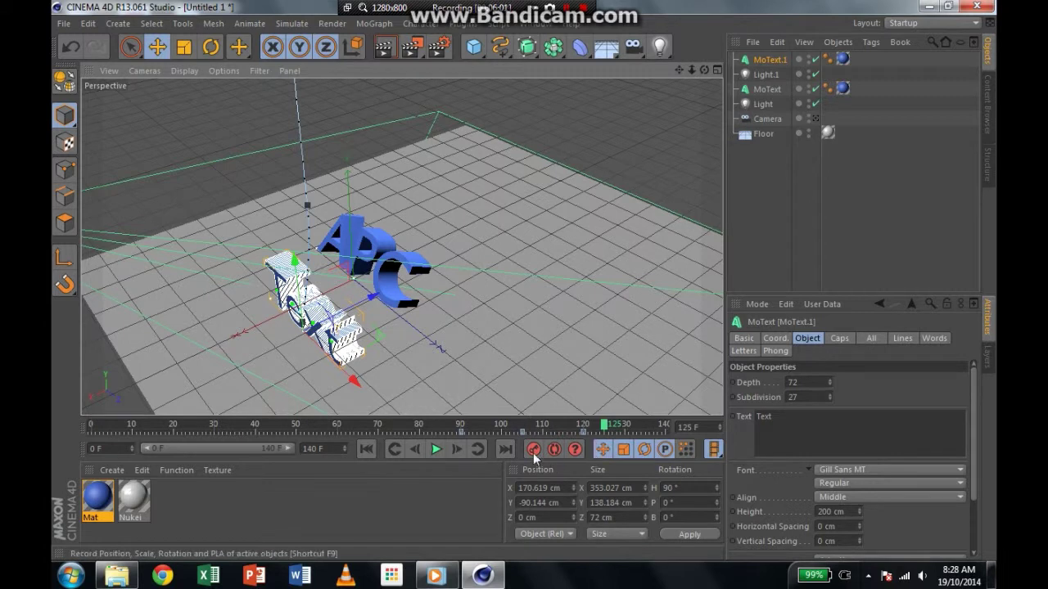
left_click(119, 71)
mouse_move(144, 71)
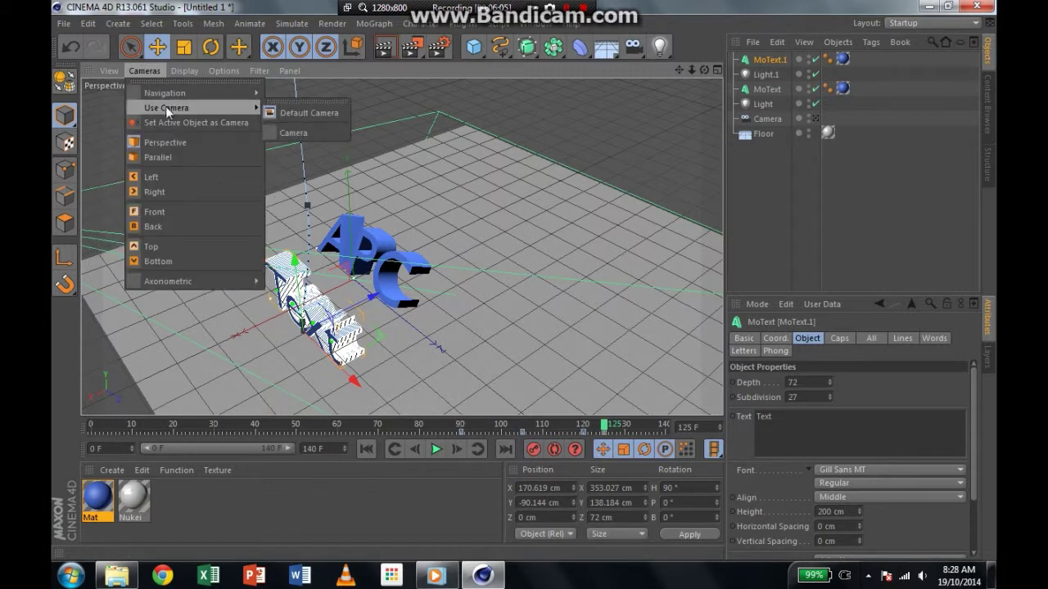
mouse_move(166, 107)
left_click(286, 129)
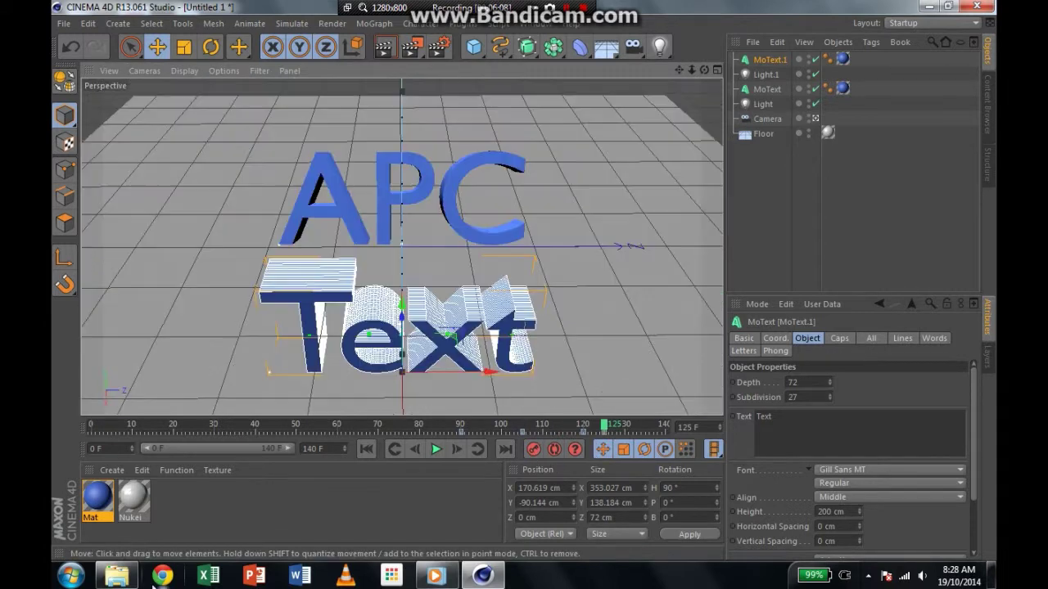
Step: At frame 131, raise the second text to about Y -69 cm and change its wording to Gaming
left_click_drag(607, 428, 627, 427)
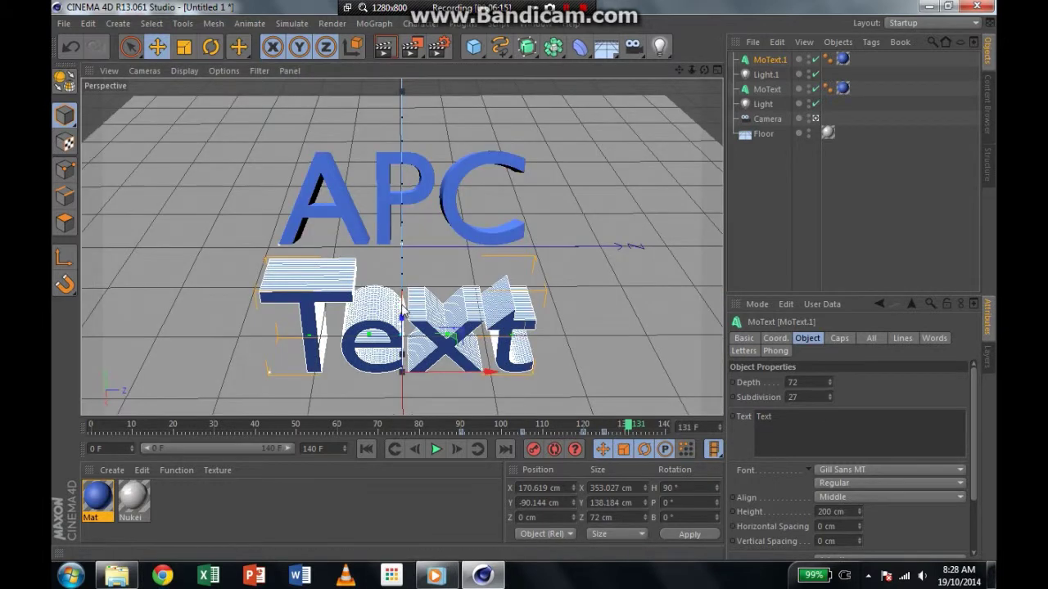
mouse_move(402, 311)
left_mouse_down()
mouse_move(402, 285)
mouse_move(405, 298)
left_mouse_up()
left_click_drag(805, 414, 477, 410)
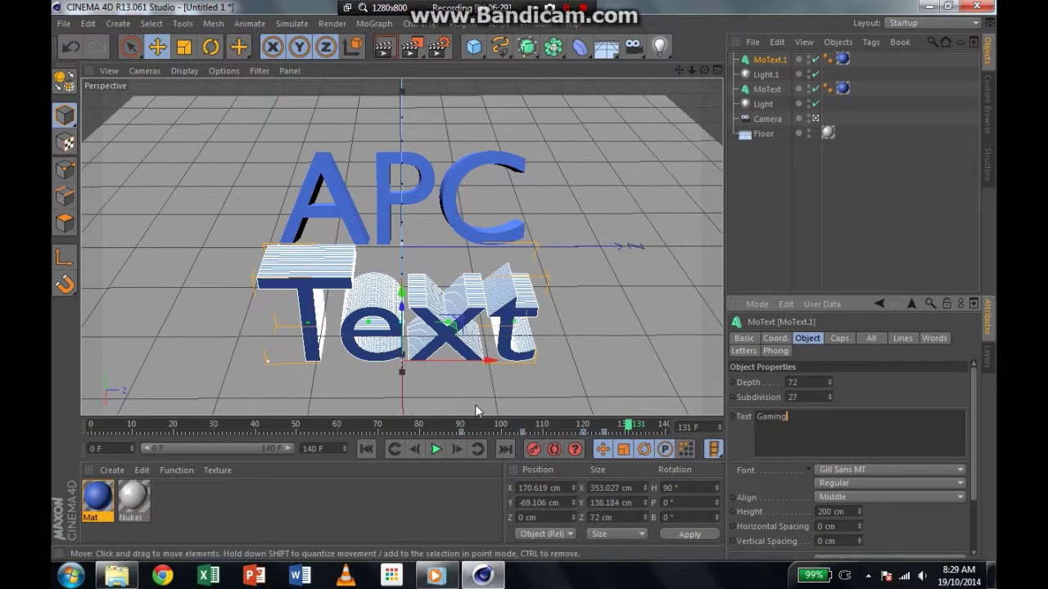
left_click(445, 509)
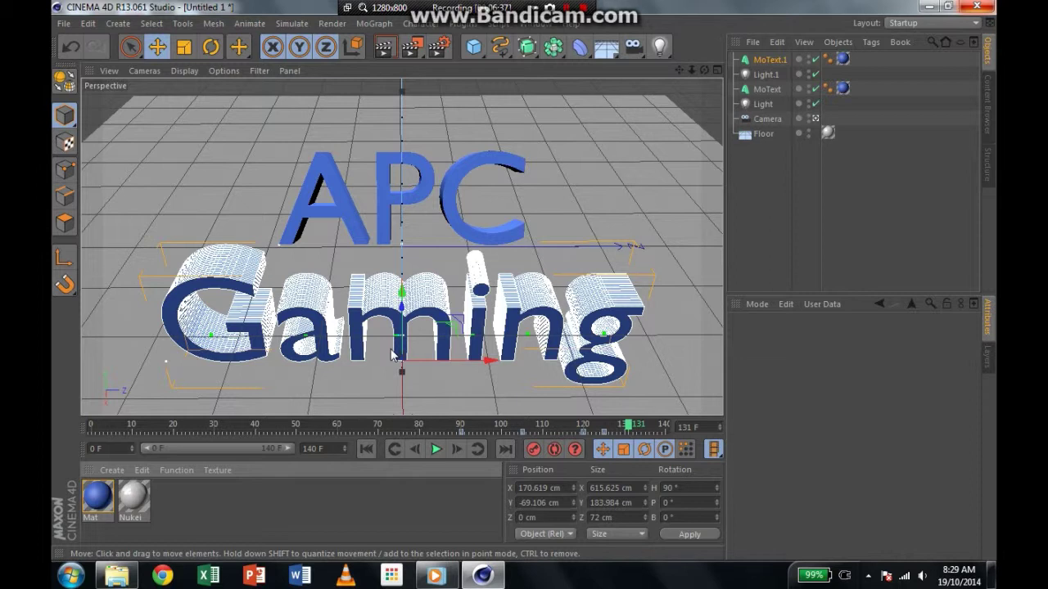
Step: At frame 130, keyframe the Gaming text raised to about Y -55 cm and set its subdivision to 30
left_click_drag(631, 428, 624, 427)
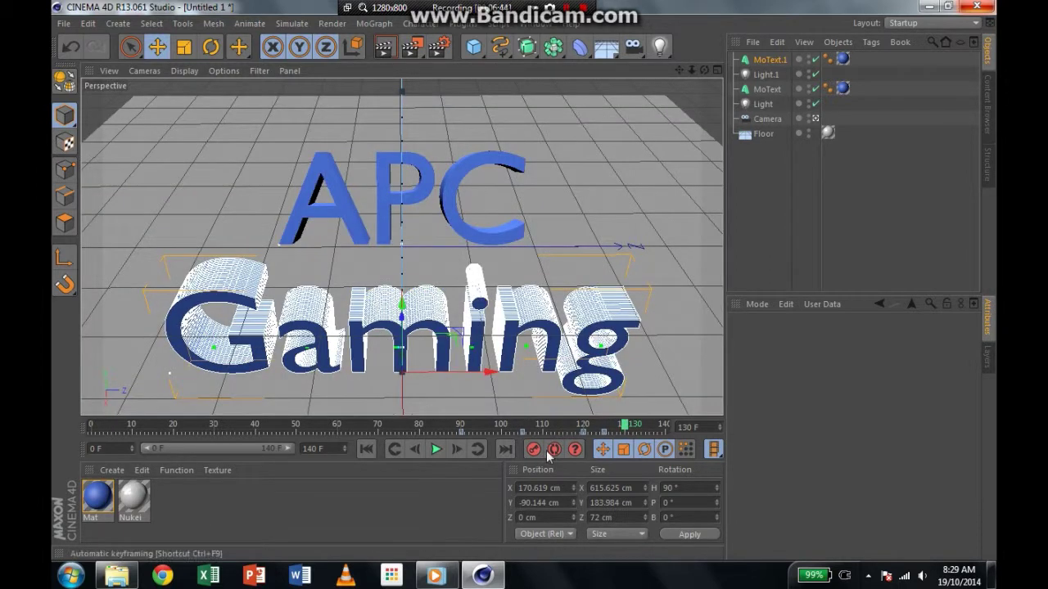
mouse_move(402, 305)
left_mouse_down()
mouse_move(402, 288)
mouse_move(401, 299)
left_mouse_up()
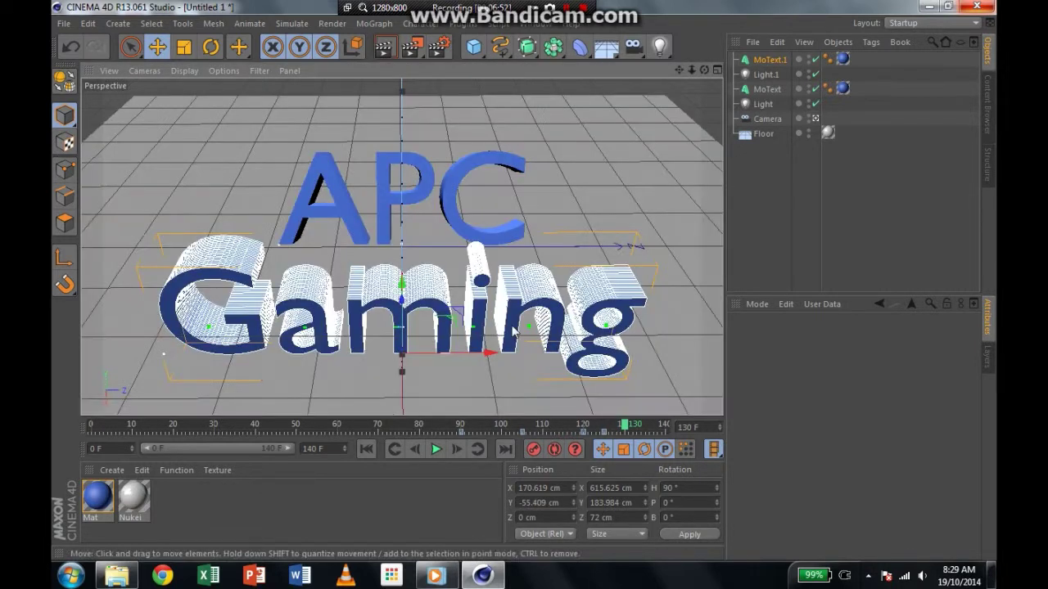
left_click(441, 313)
left_click_drag(829, 395, 830, 393)
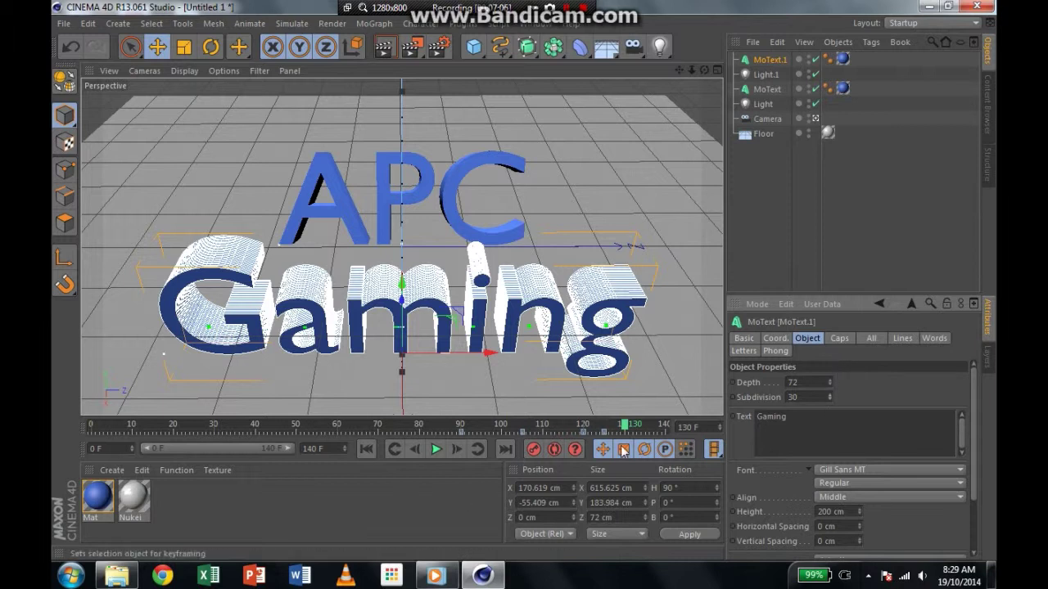
Step: At frame 135, rotate the Gaming text backward to a pitch of -30°
left_click_drag(630, 432, 645, 430)
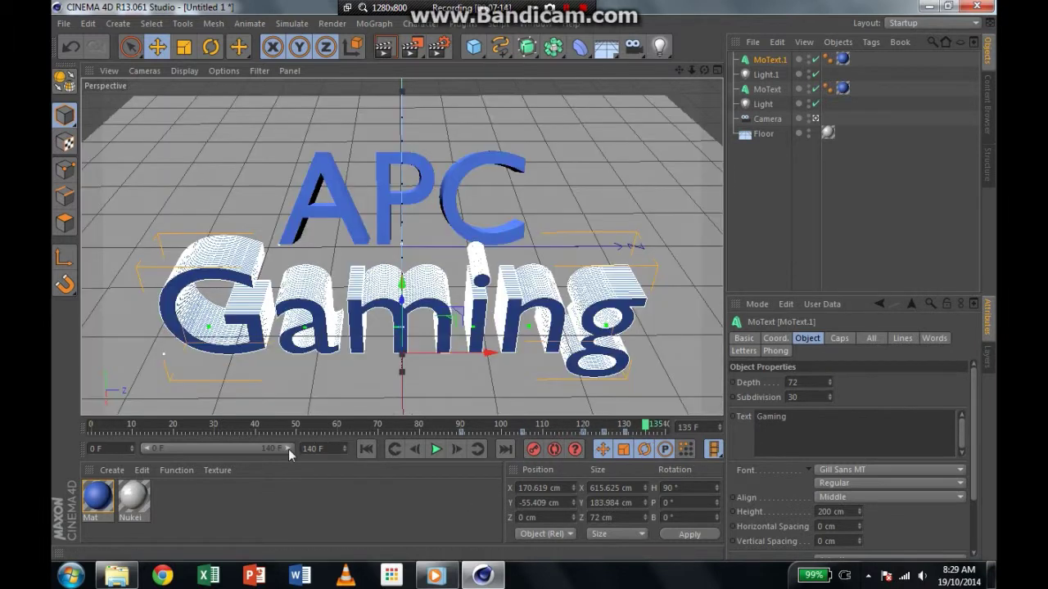
key("r")
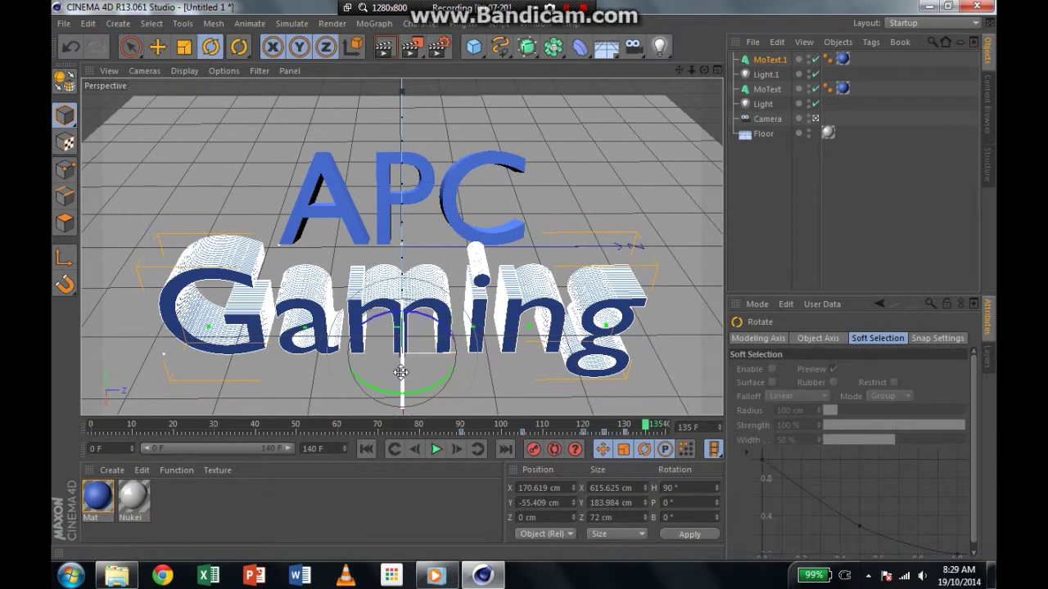
left_click_drag(404, 353, 400, 333)
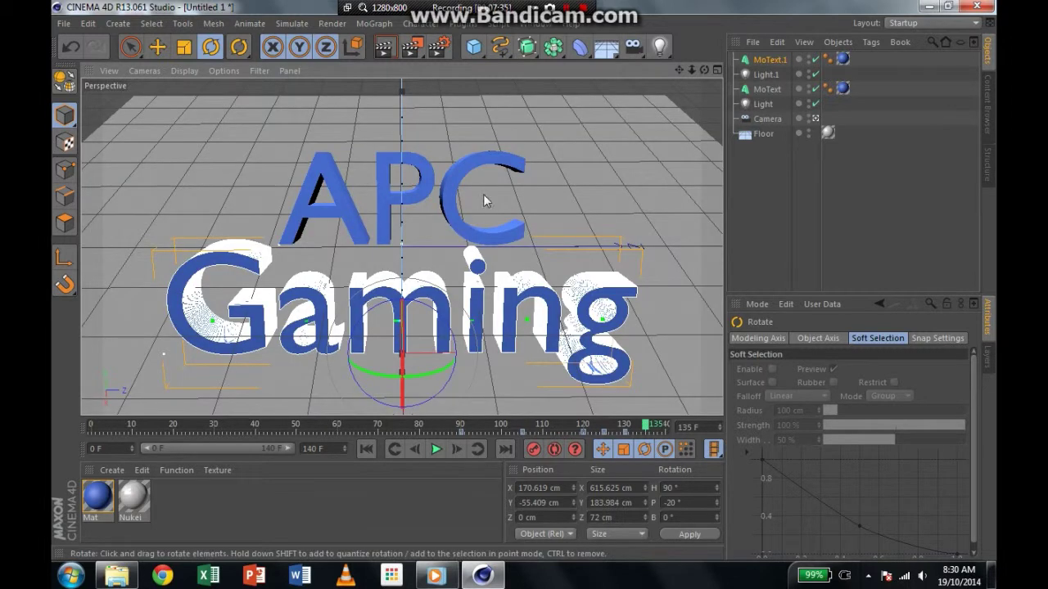
left_click(460, 221)
left_click(402, 343)
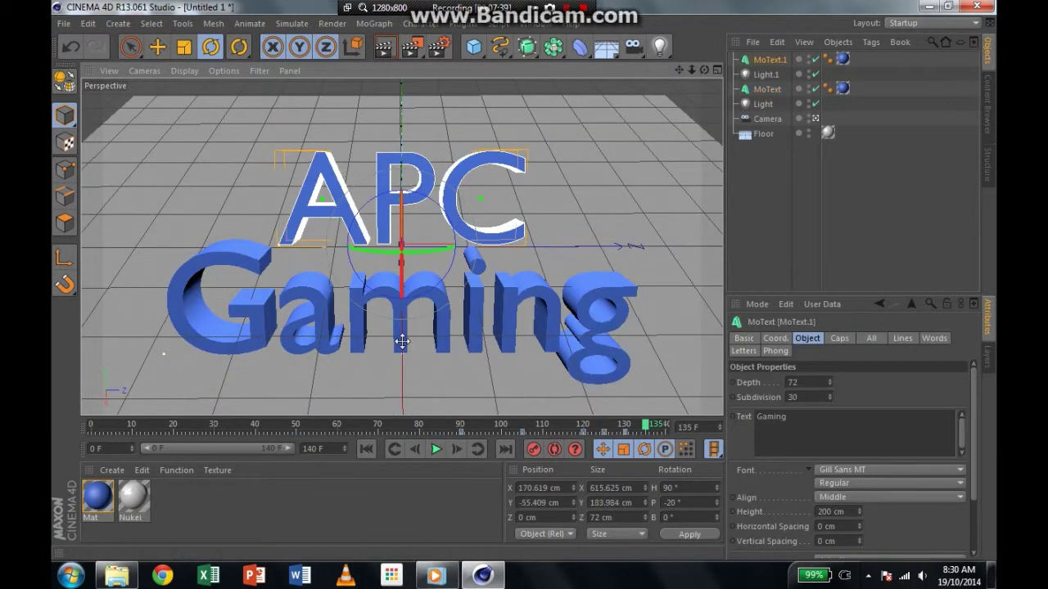
left_click_drag(397, 327, 402, 314)
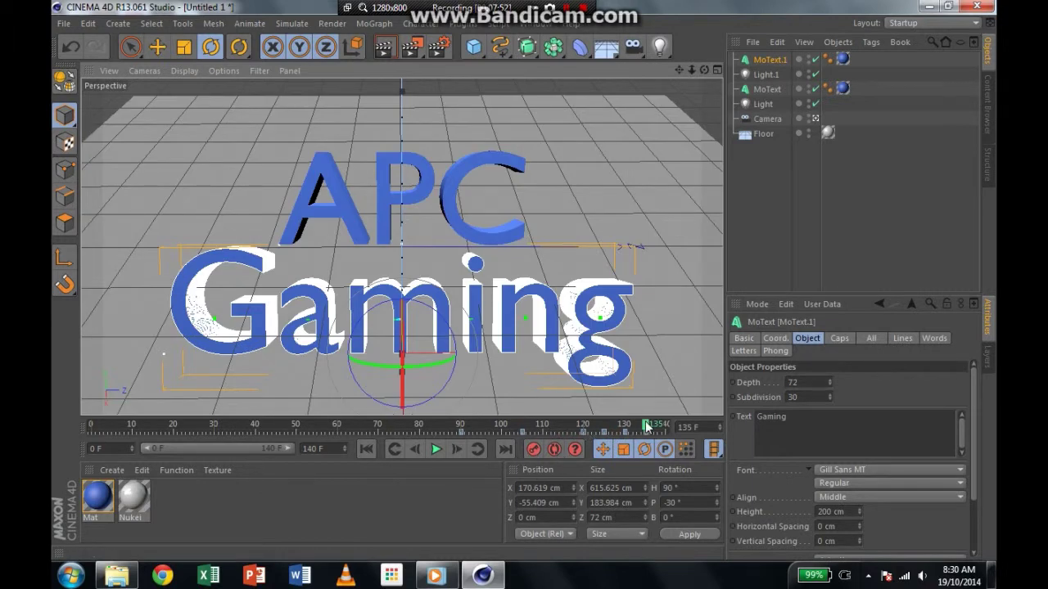
Step: Play the animation from the first frame to review both text drops
left_click_drag(647, 425, 92, 424)
left_click(437, 449)
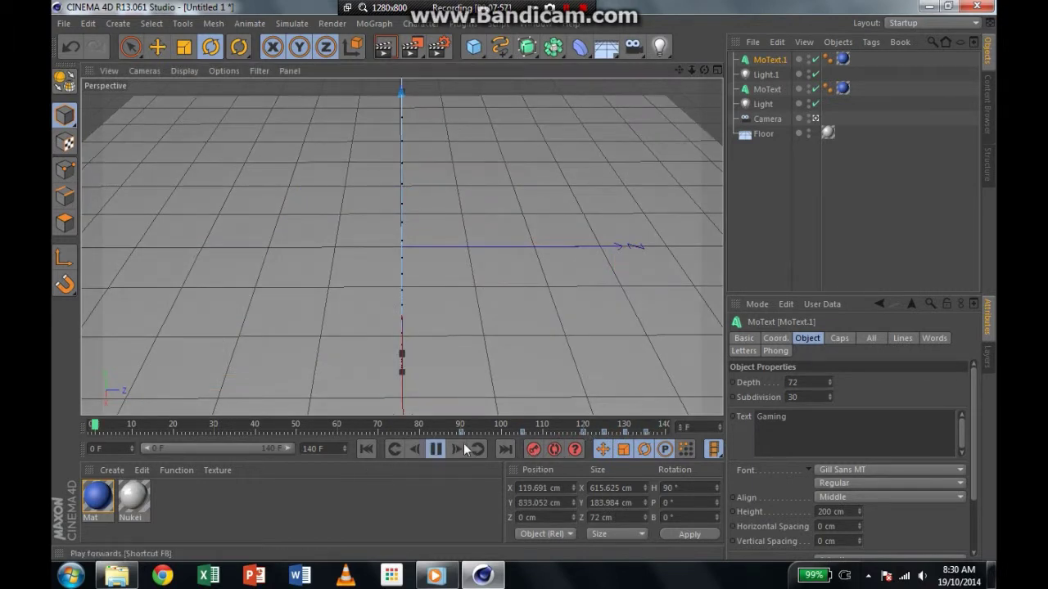